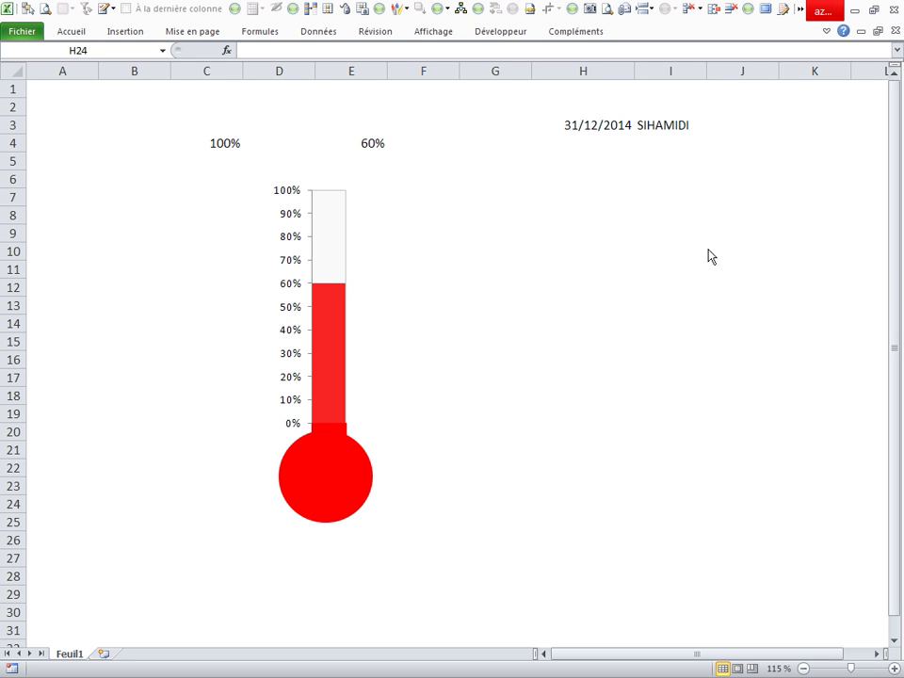
# Enter 20%, 55% and then 90% in cell E4 to test the thermometer fill
pyautogui.click(646, 175)
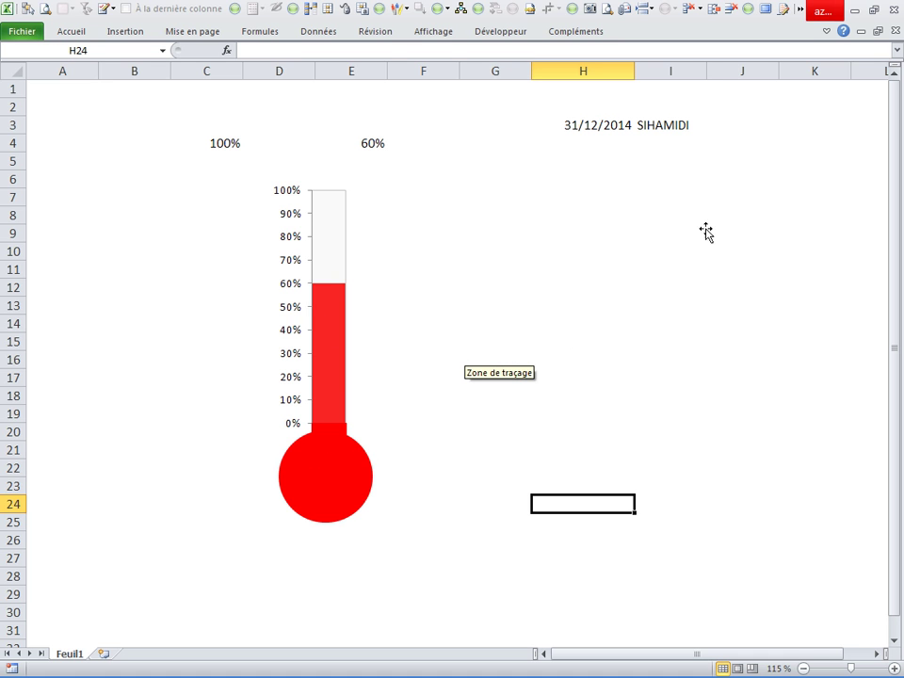
pyautogui.click(740, 159)
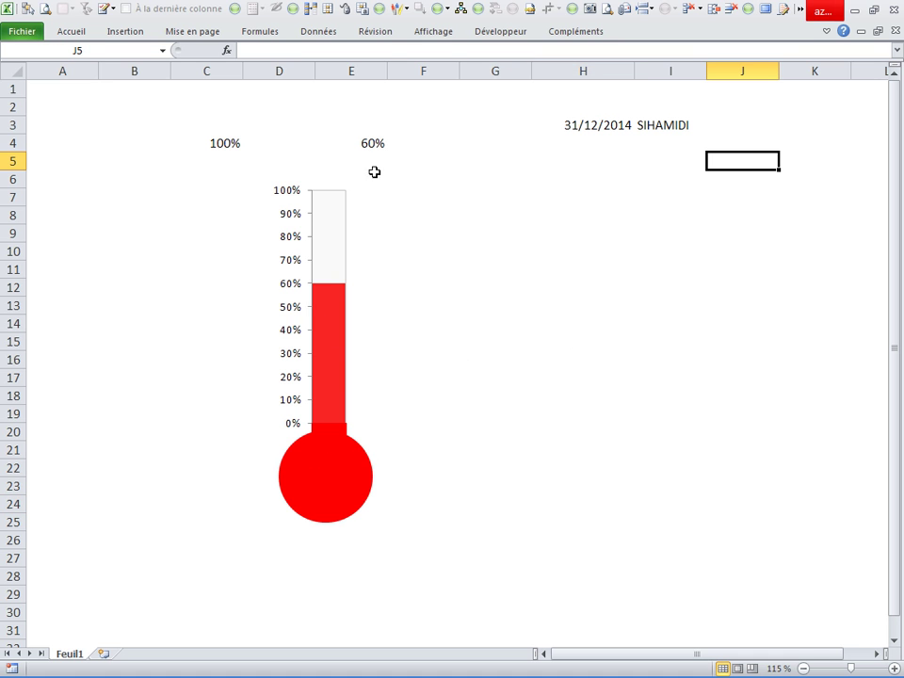
pyautogui.click(373, 143)
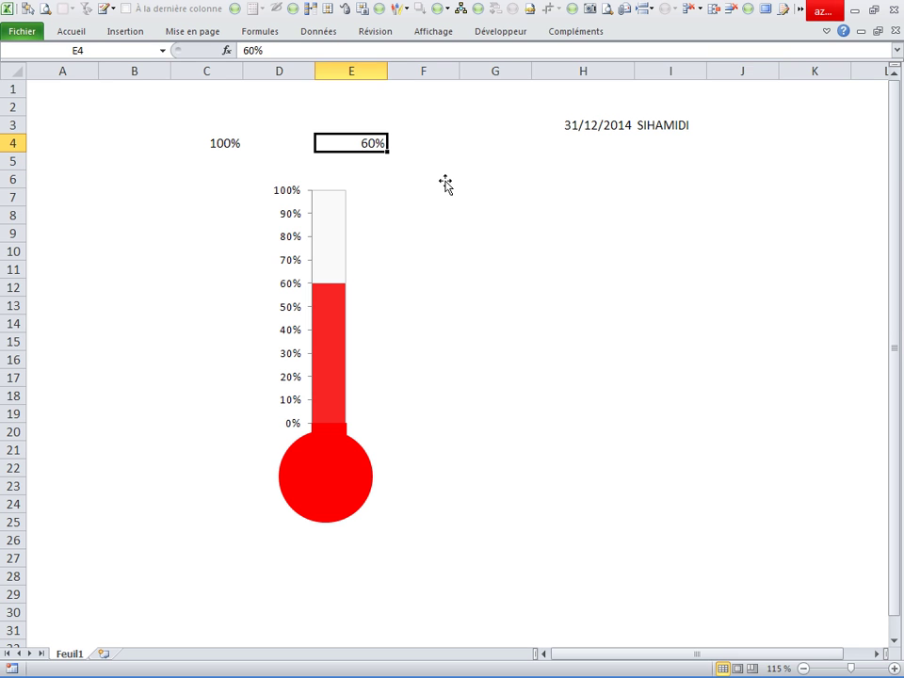
pyautogui.write('20%')
pyautogui.press('Return')
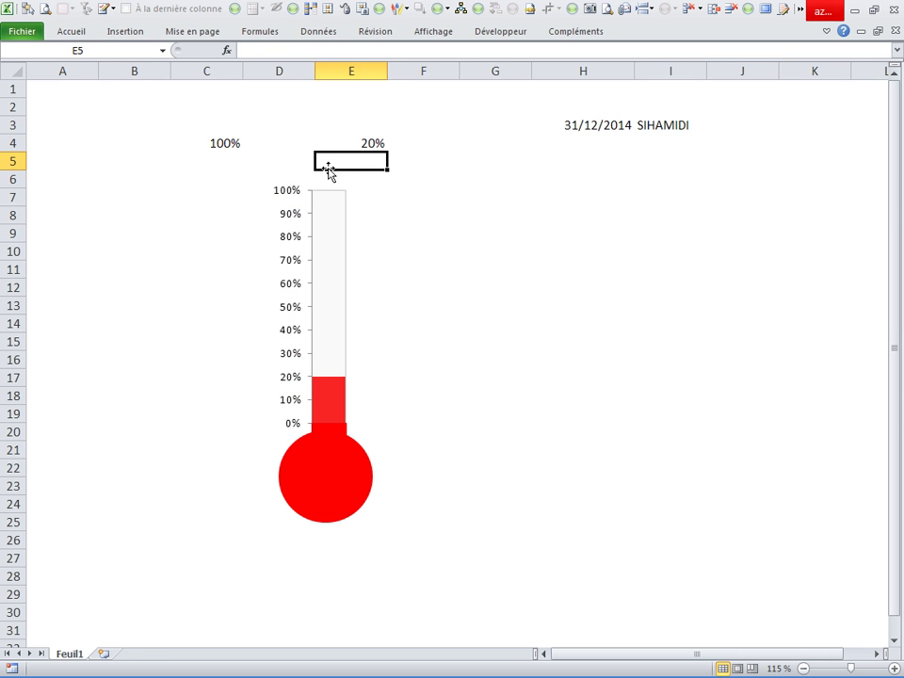
pyautogui.click(344, 146)
pyautogui.write('55%')
pyautogui.press('Return')
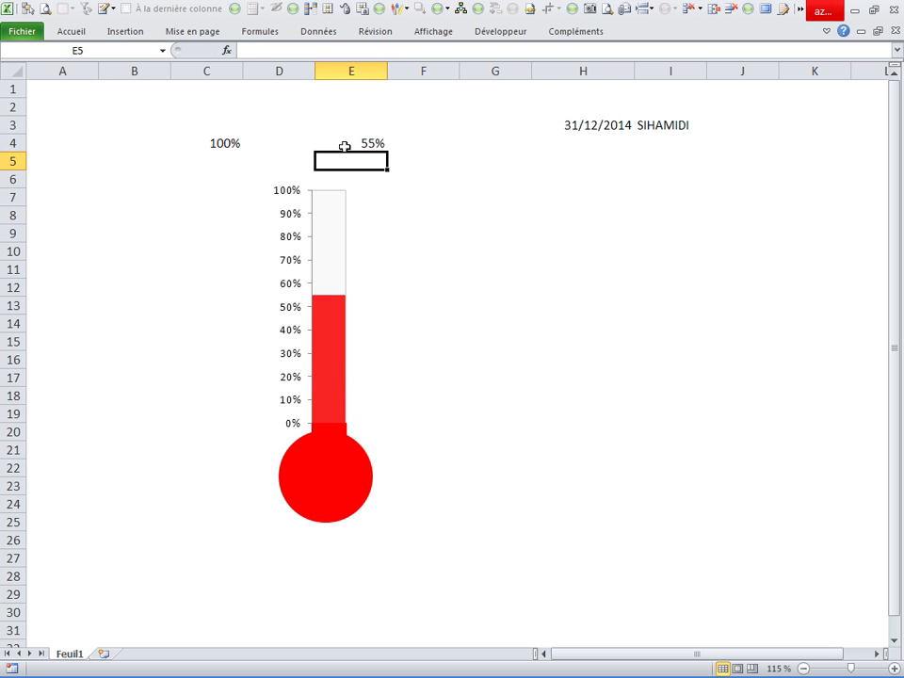
pyautogui.click(345, 146)
pyautogui.write('90')
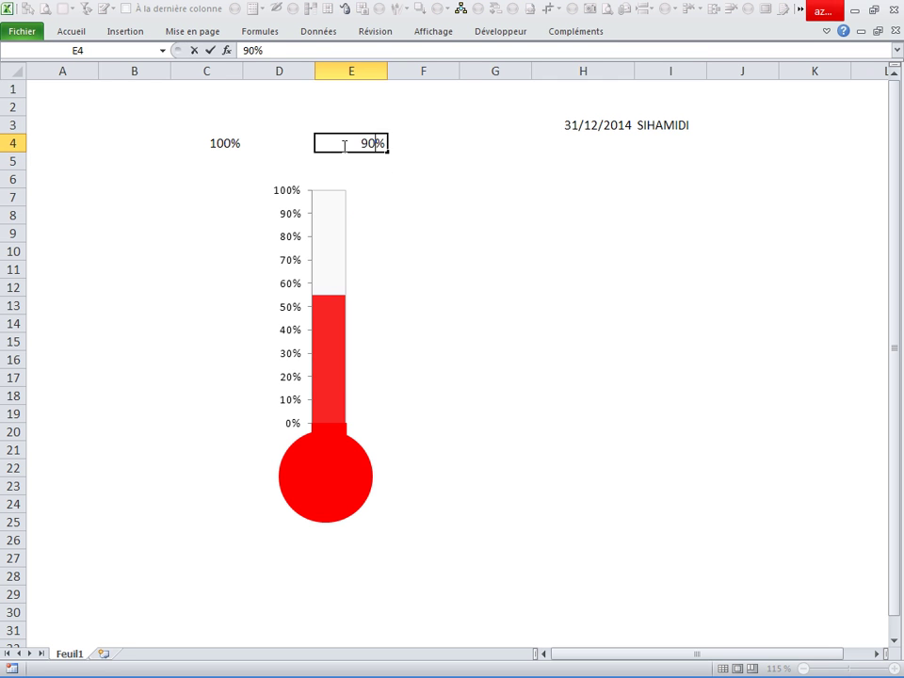
pyautogui.press('Return')
# Add the new sheet Feuil9 and enter 100% in cell C9
pyautogui.click(103, 653)
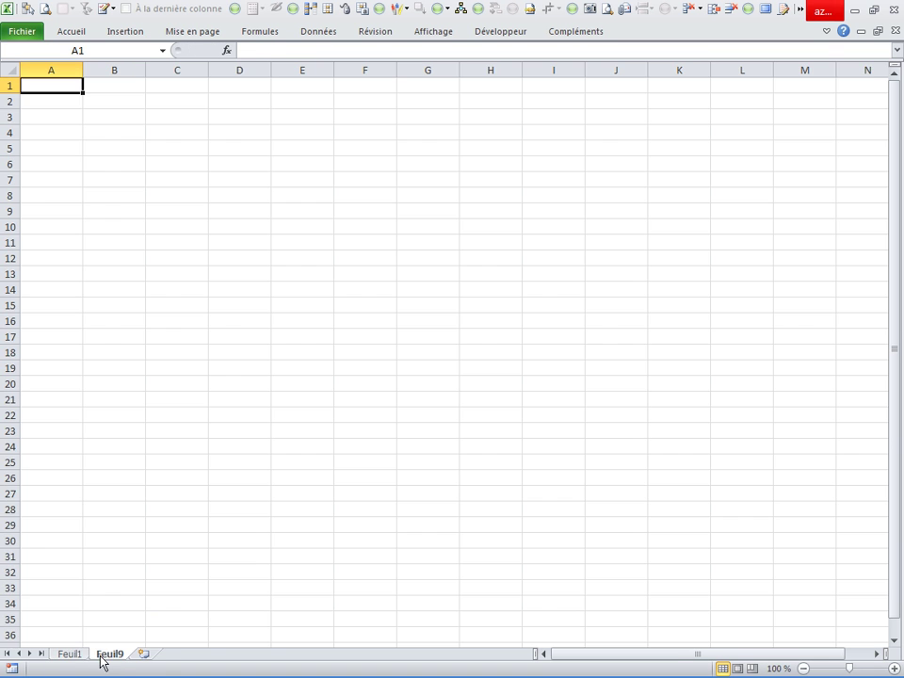
pyautogui.click(157, 212)
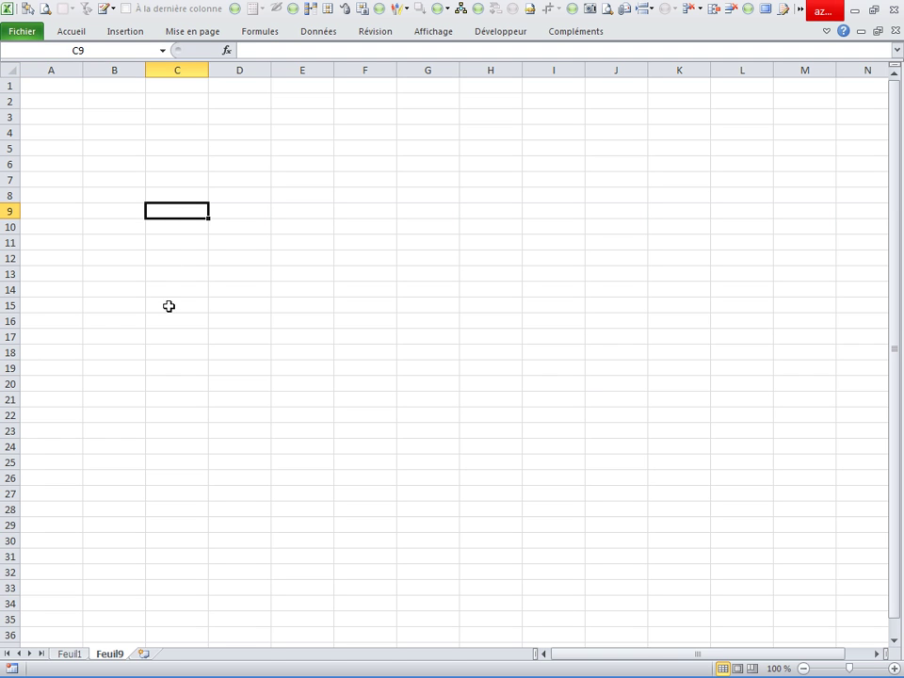
pyautogui.write('100')
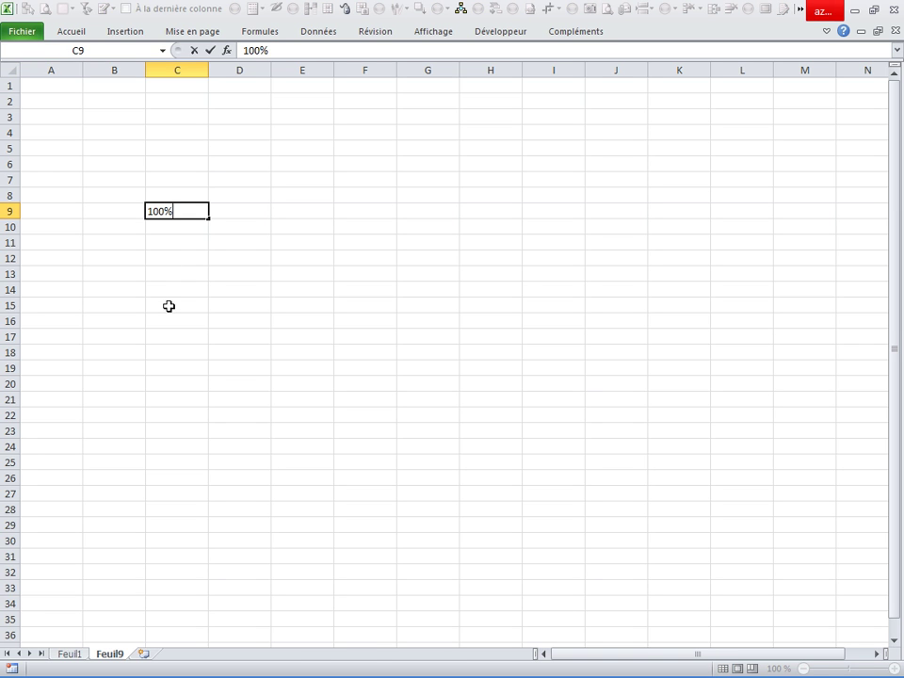
pyautogui.press('Return')
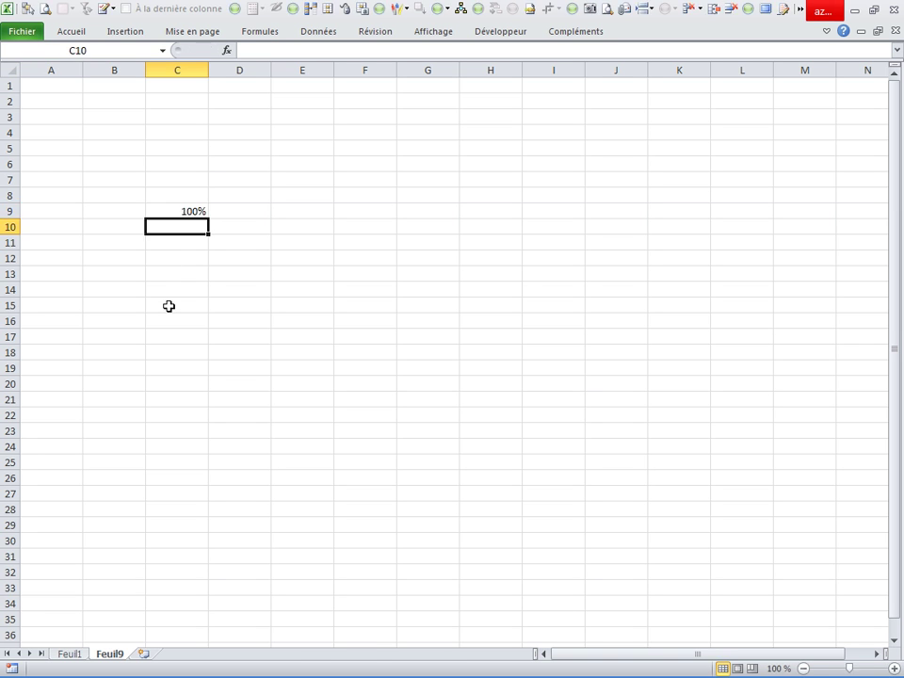
# Enter 25% in cell E9, then reselect C9 as the chart data
pyautogui.click(290, 209)
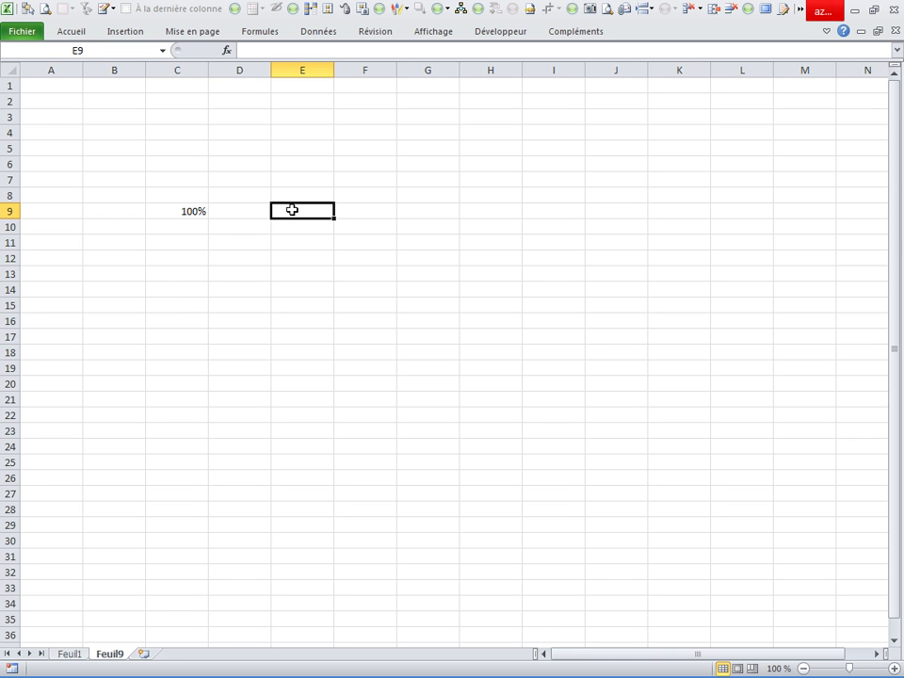
pyautogui.write('25')
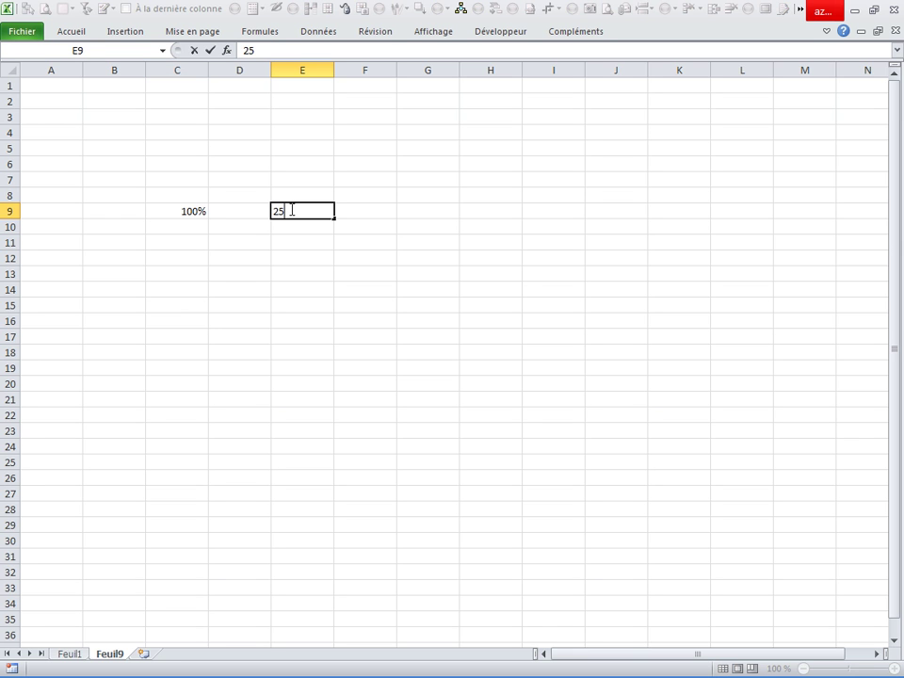
pyautogui.press('Return')
pyautogui.press('Down')
pyautogui.press('Down')
pyautogui.press('Down')
pyautogui.click(175, 210)
pyautogui.keyDown('ctrl'); pyautogui.scroll(1, 256, 300); pyautogui.keyUp('ctrl')
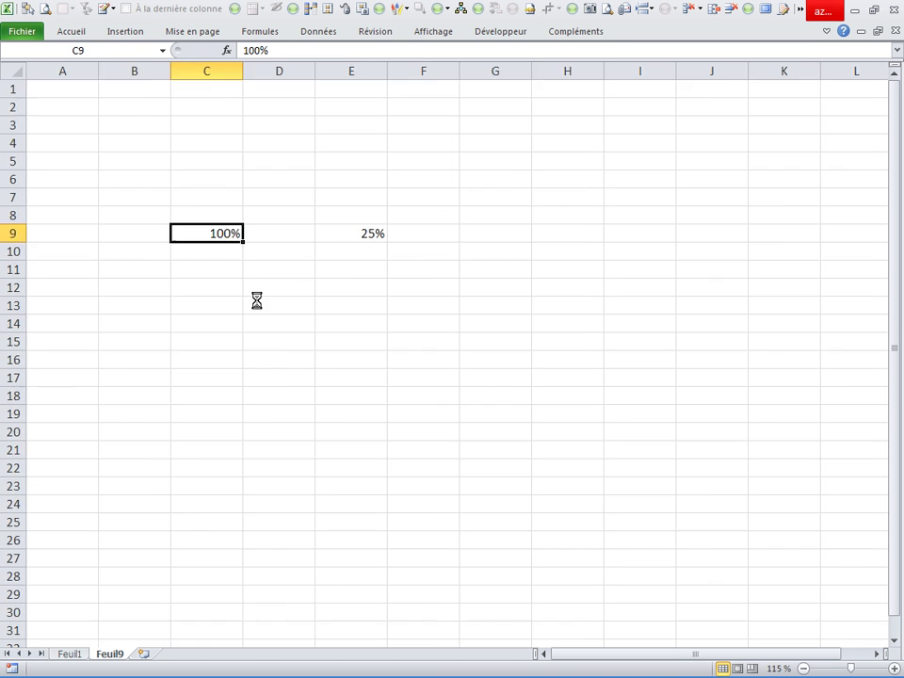
pyautogui.keyDown('ctrl'); pyautogui.scroll(2, 256, 299); pyautogui.keyUp('ctrl')
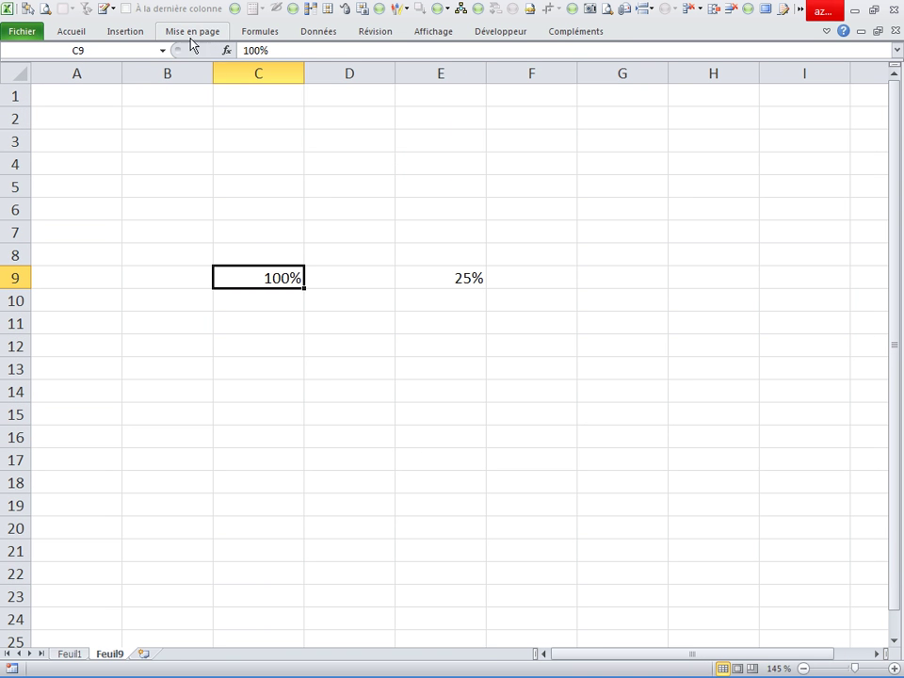
# Insert a stacked column chart (Histogramme empilé) of C9's 100% value
pyautogui.click(106, 31)
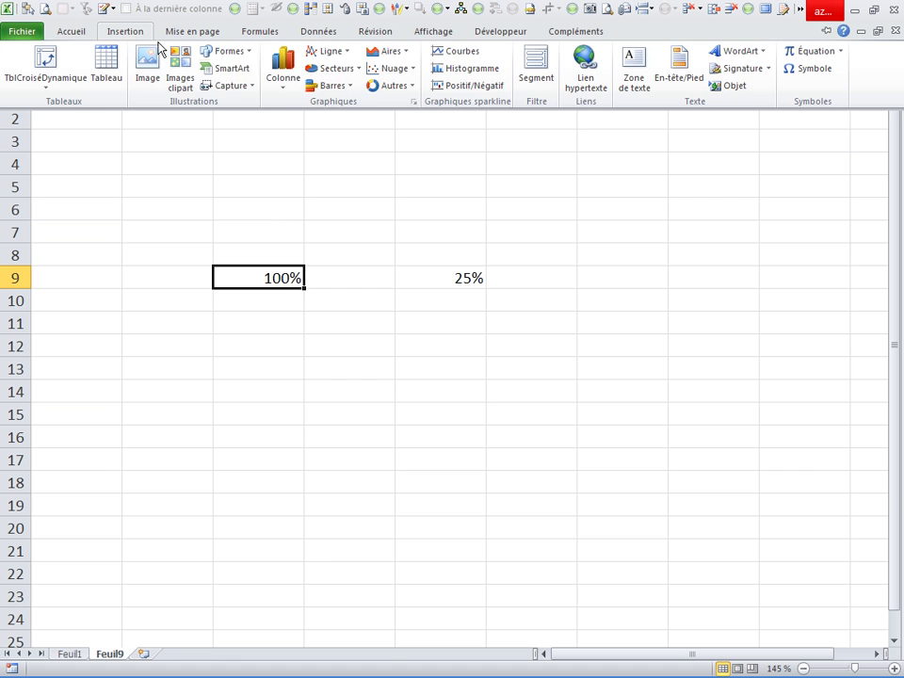
pyautogui.click(280, 94)
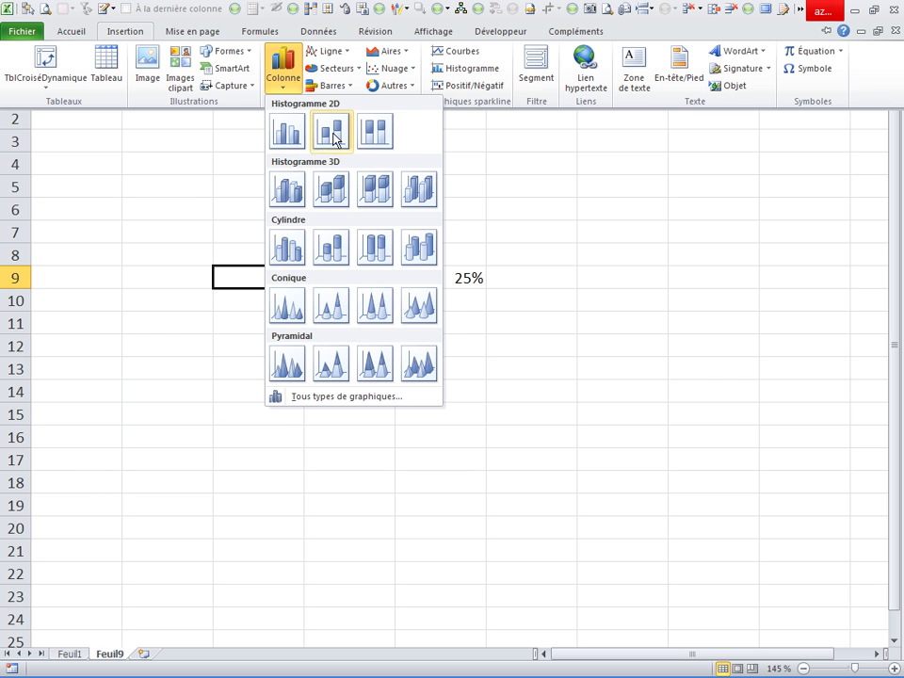
pyautogui.click(331, 133)
# Delete the chart legend and move the chart below row 9
pyautogui.click(715, 384)
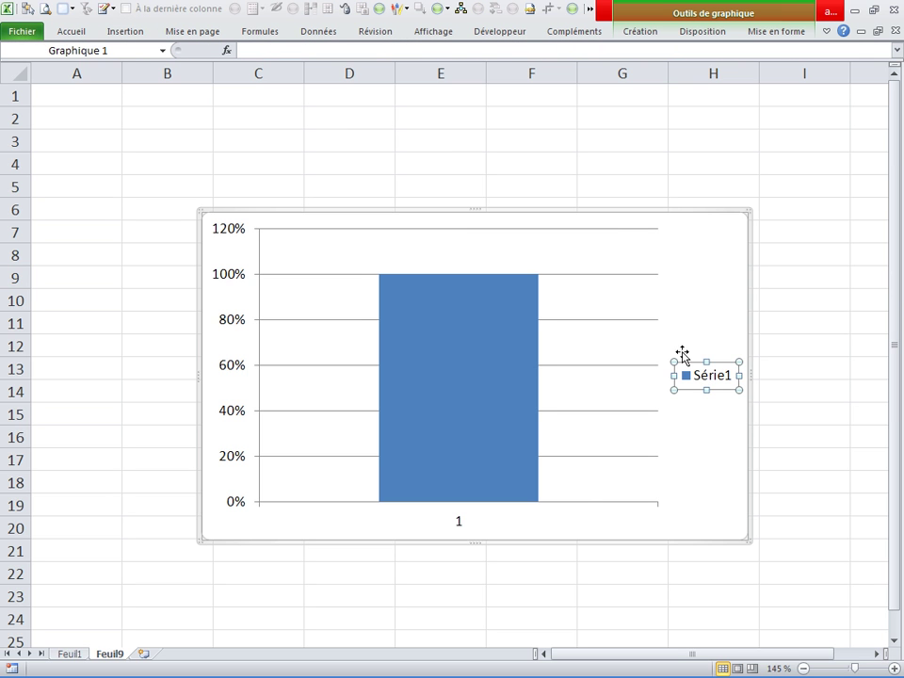
pyautogui.press('Delete')
pyautogui.click(583, 204)
pyautogui.scroll(-1, 576, 196)
pyautogui.scroll(-1, 551, 210)
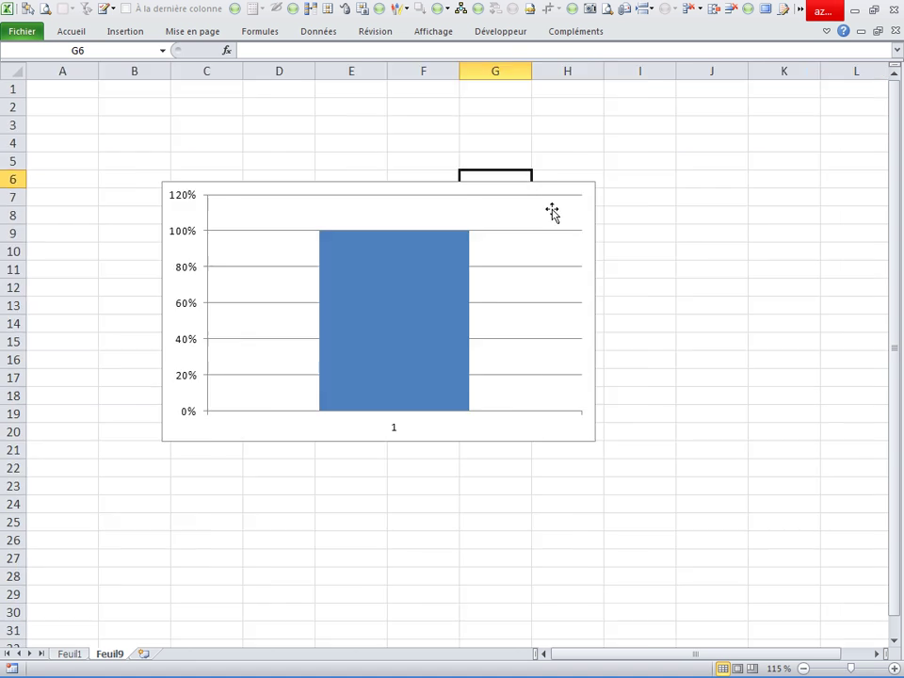
pyautogui.scroll(-1, 478, 180)
pyautogui.moveTo(478, 179); pyautogui.dragTo(555, 306)
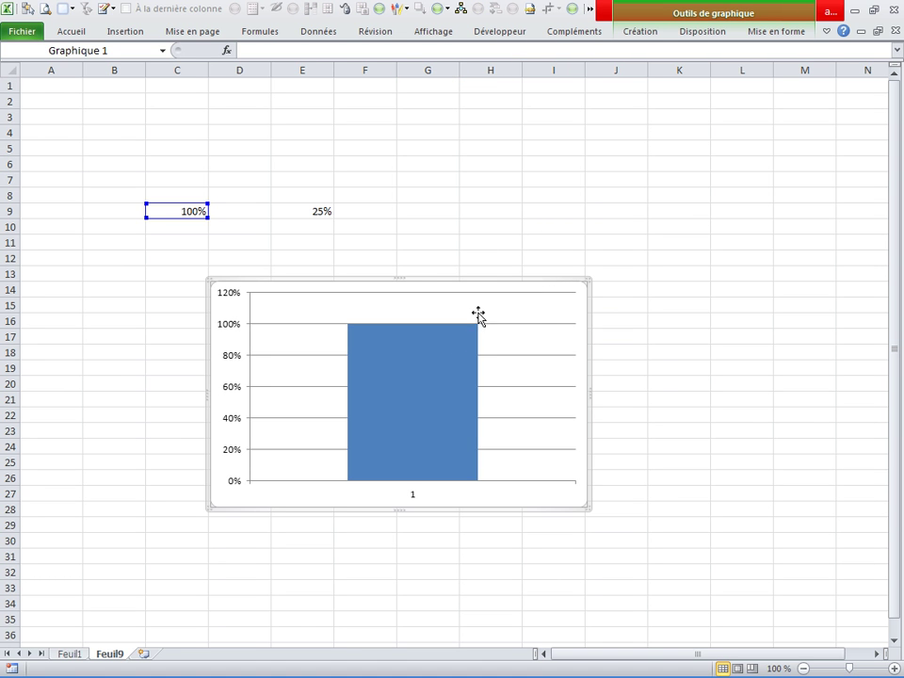
# Add a second series with values from E9 (25%) through Sélectionner des données
pyautogui.rightClick(418, 359)
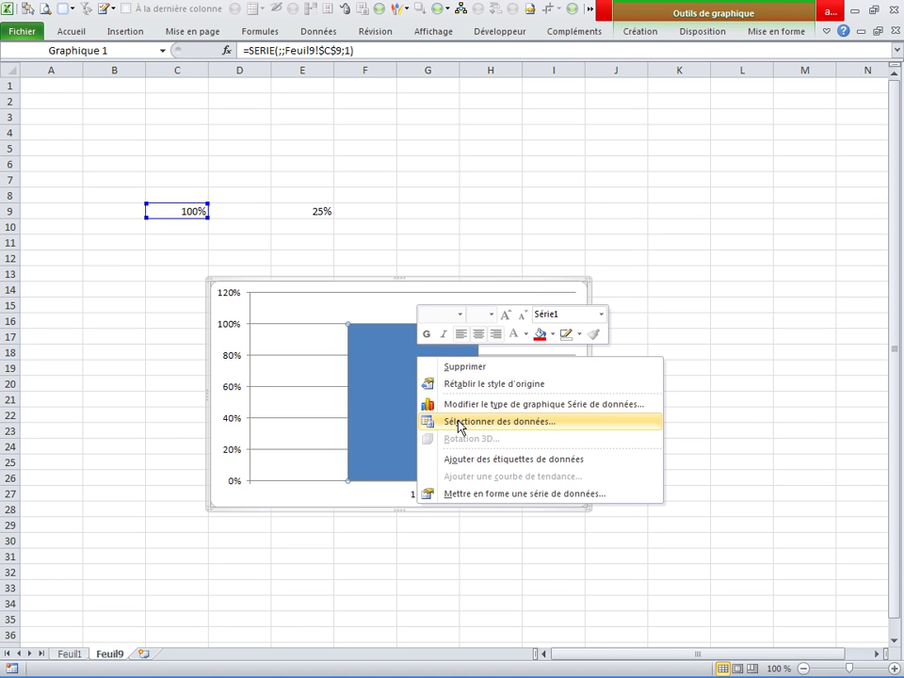
pyautogui.click(460, 423)
pyautogui.click(104, 210)
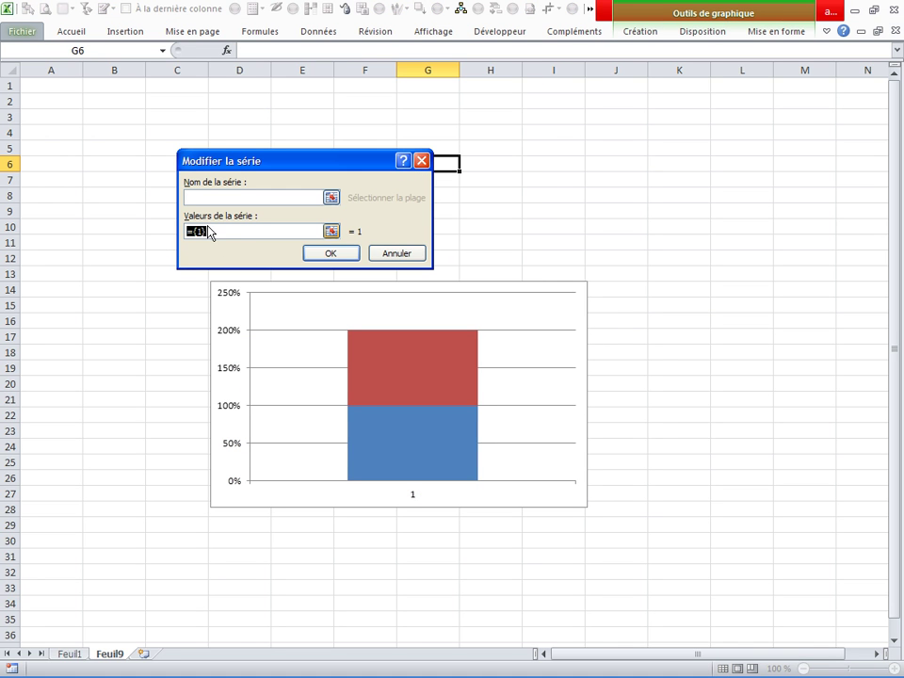
pyautogui.press('BackSpace')
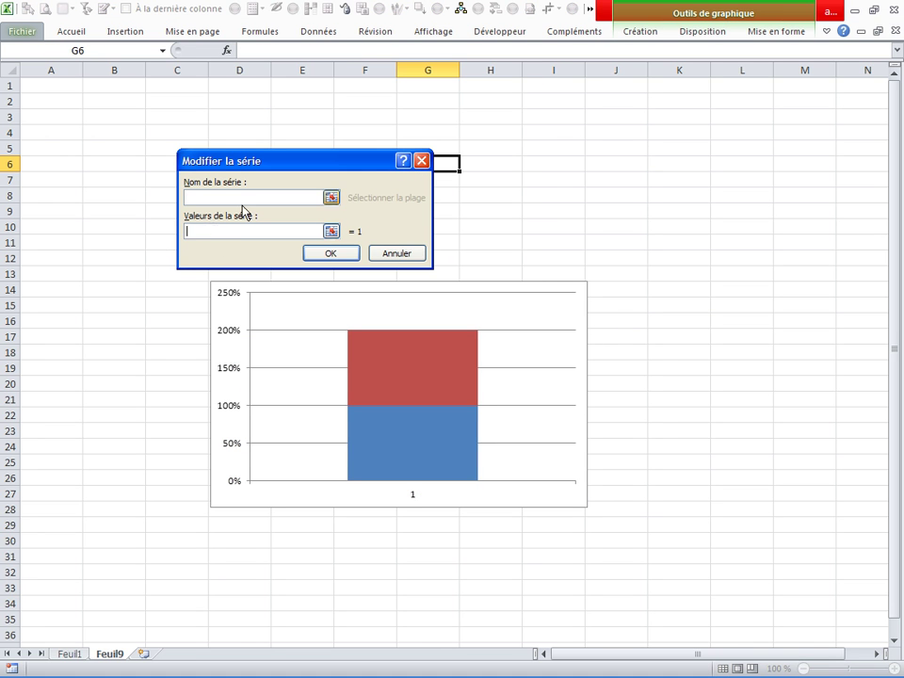
pyautogui.moveTo(288, 165); pyautogui.dragTo(576, 183)
pyautogui.click(303, 209)
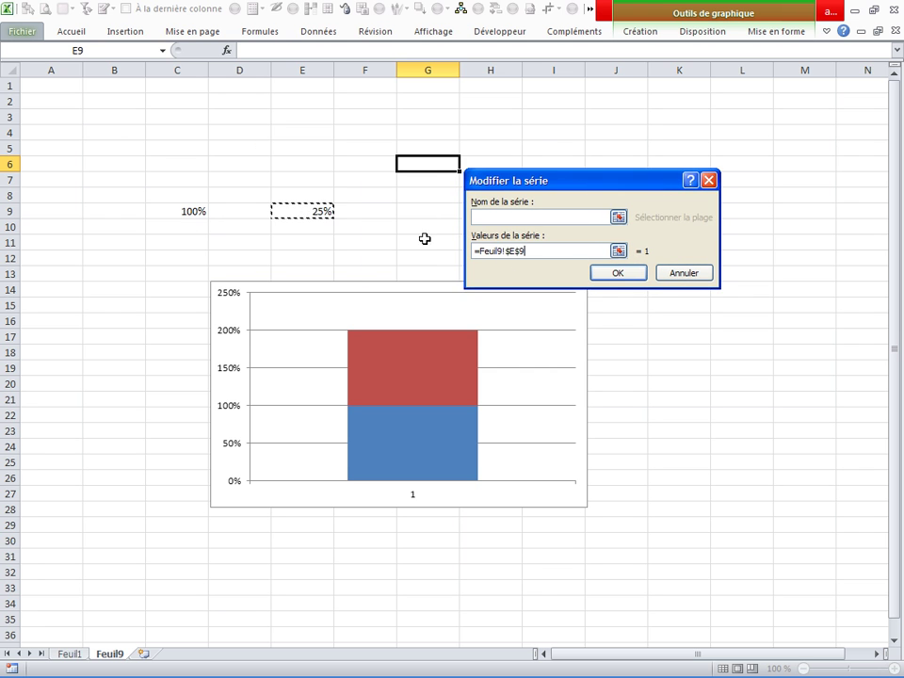
pyautogui.click(595, 273)
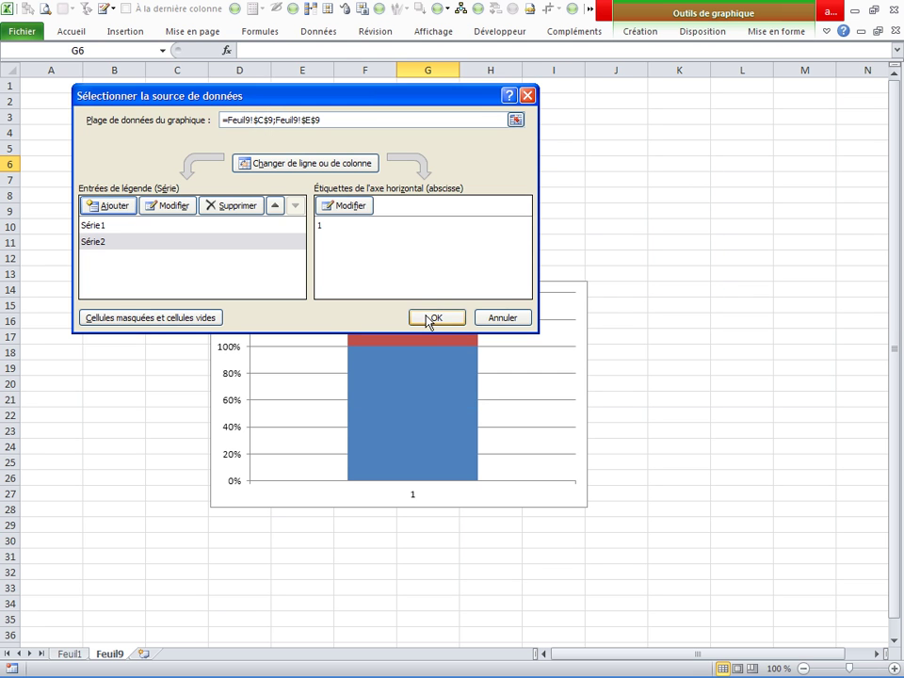
pyautogui.click(430, 318)
# Plot Série1, the 100% series, on a secondary axis (Axe secondaire)
pyautogui.moveTo(508, 278); pyautogui.dragTo(527, 257)
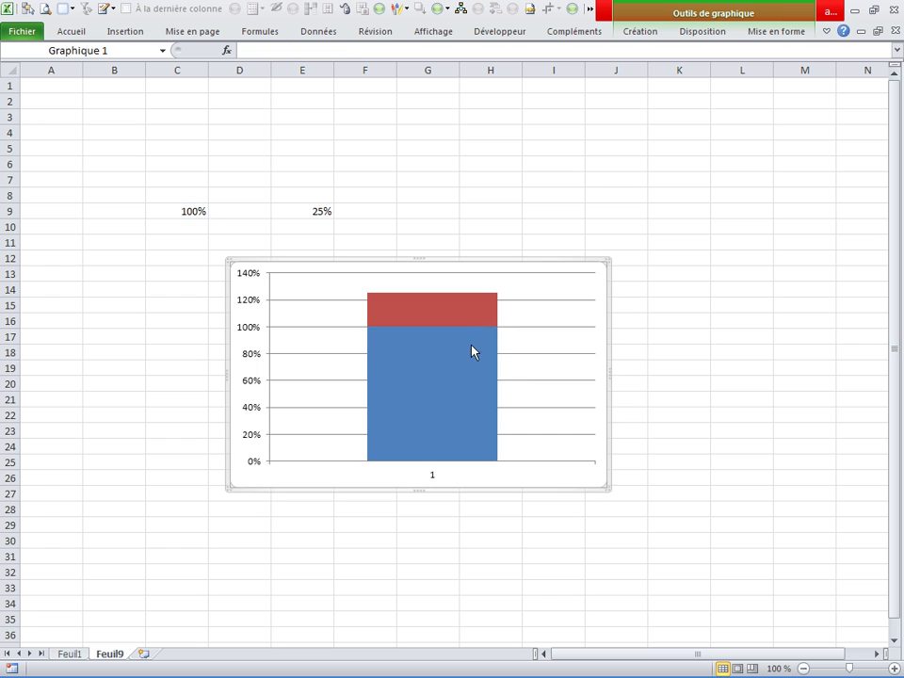
pyautogui.rightClick(456, 347)
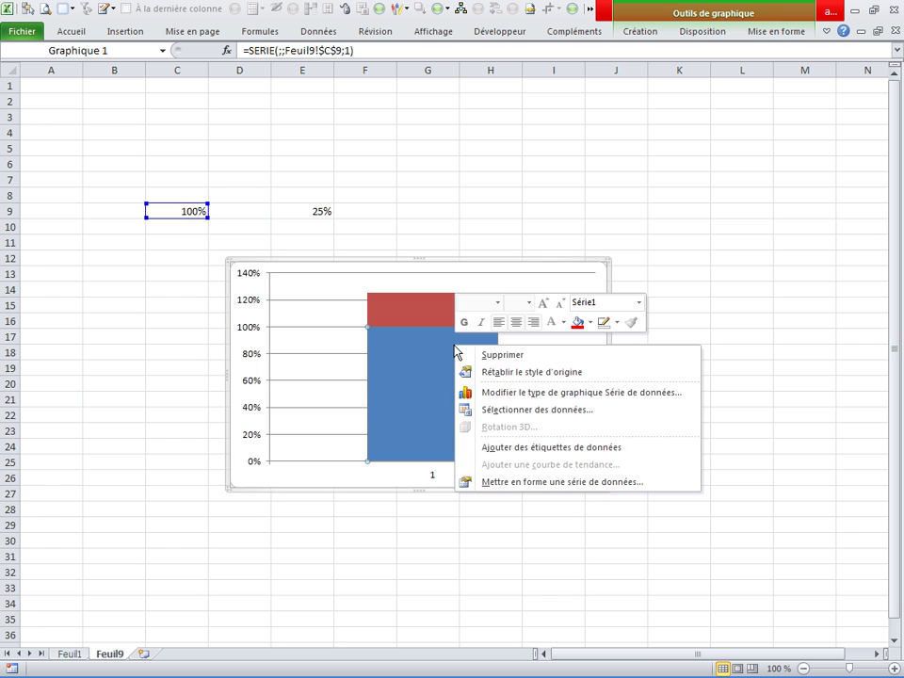
pyautogui.click(502, 486)
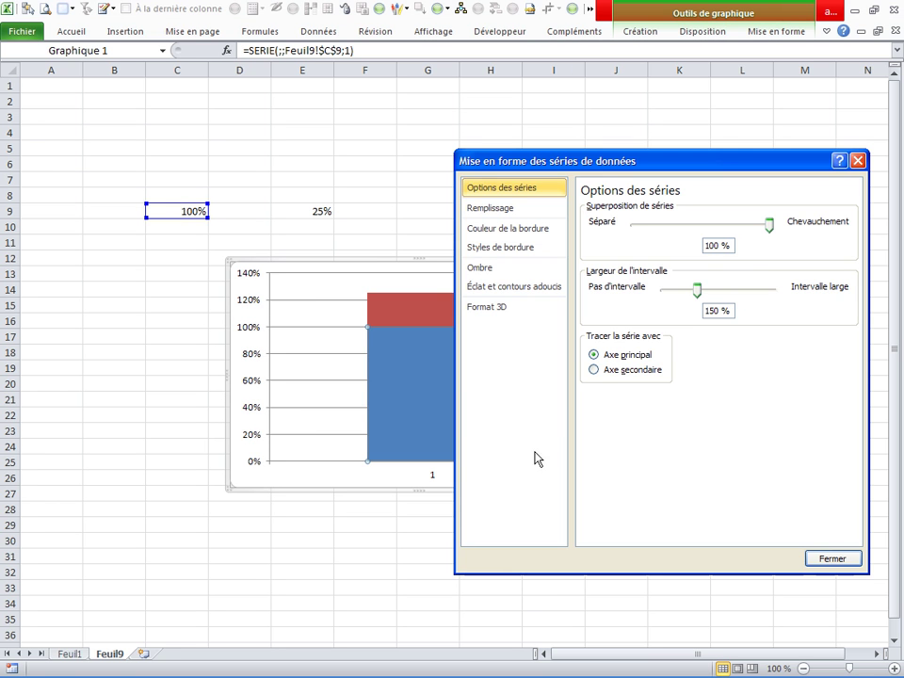
pyautogui.click(609, 373)
pyautogui.click(829, 559)
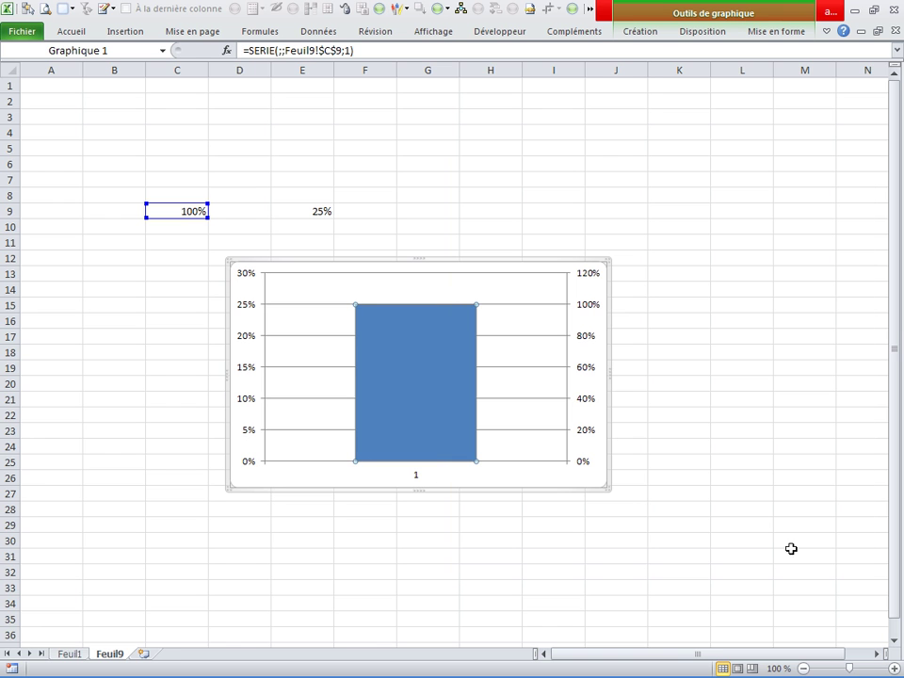
pyautogui.click(586, 307)
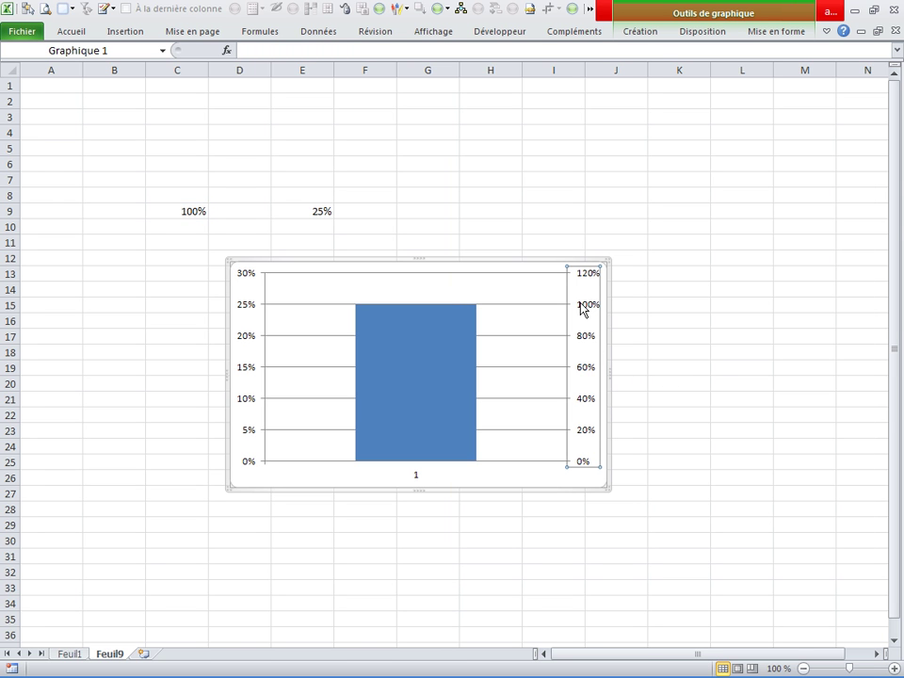
# Fix the right-hand axis at minimum 0 and maximum 1 (0–100%)
pyautogui.rightClick(582, 307)
pyautogui.click(622, 465)
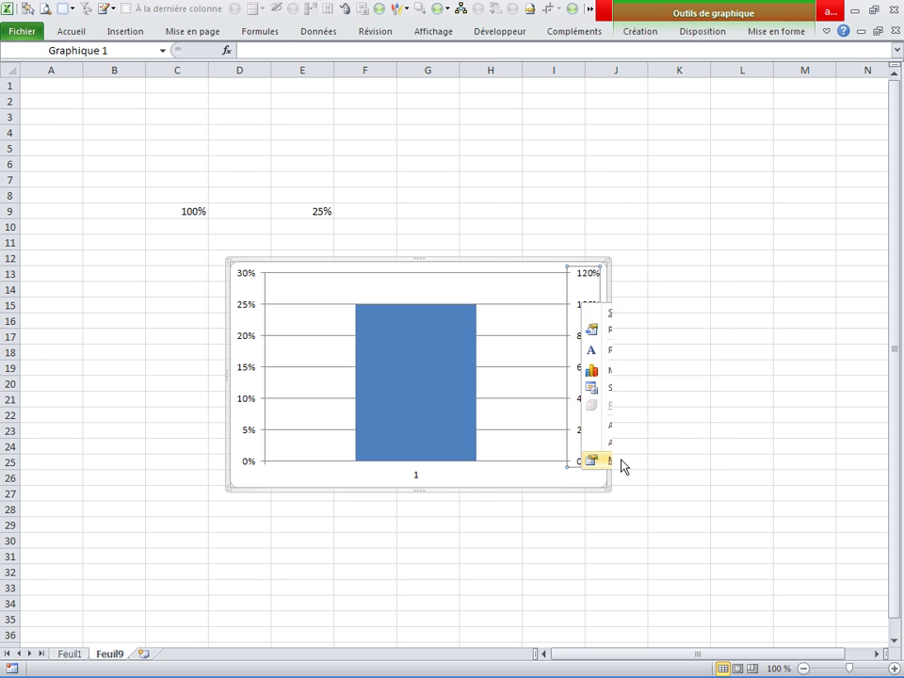
pyautogui.click(734, 208)
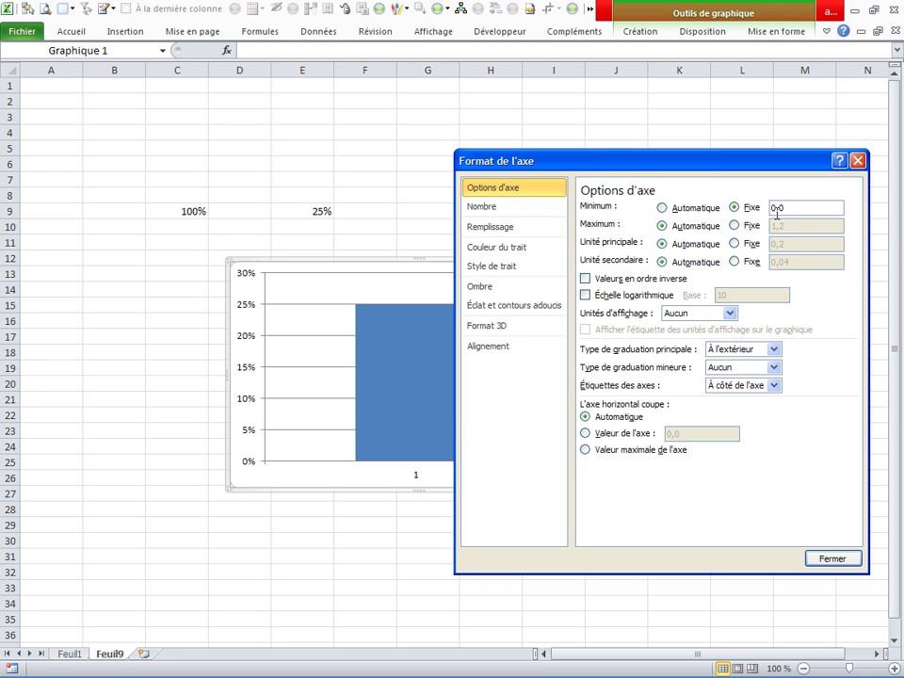
pyautogui.click(734, 226)
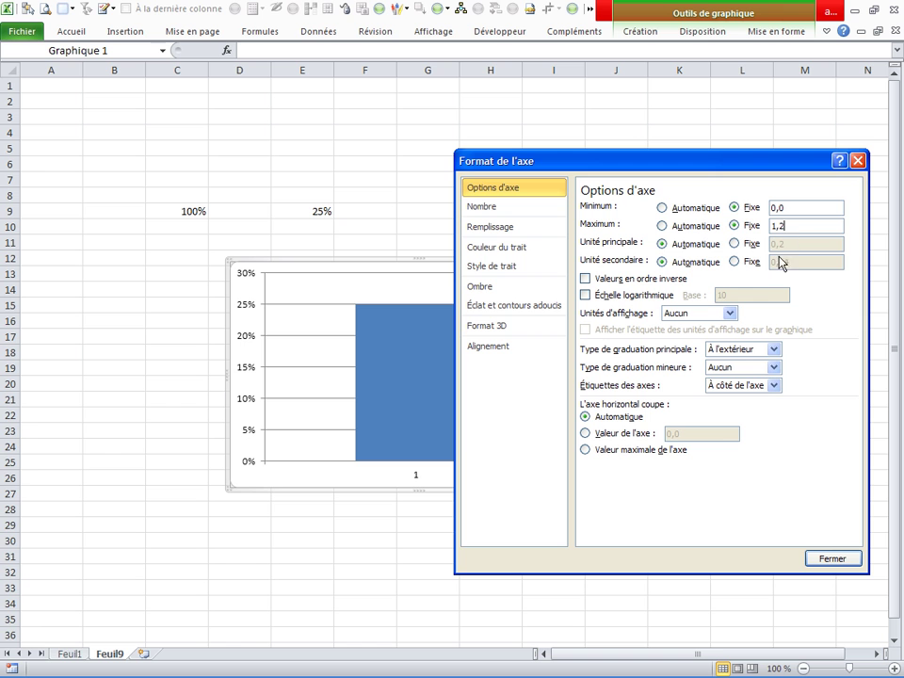
pyautogui.click(834, 558)
# Fix the left axis at 0–100% too, then delete the right-hand secondary axis
pyautogui.rightClick(253, 311)
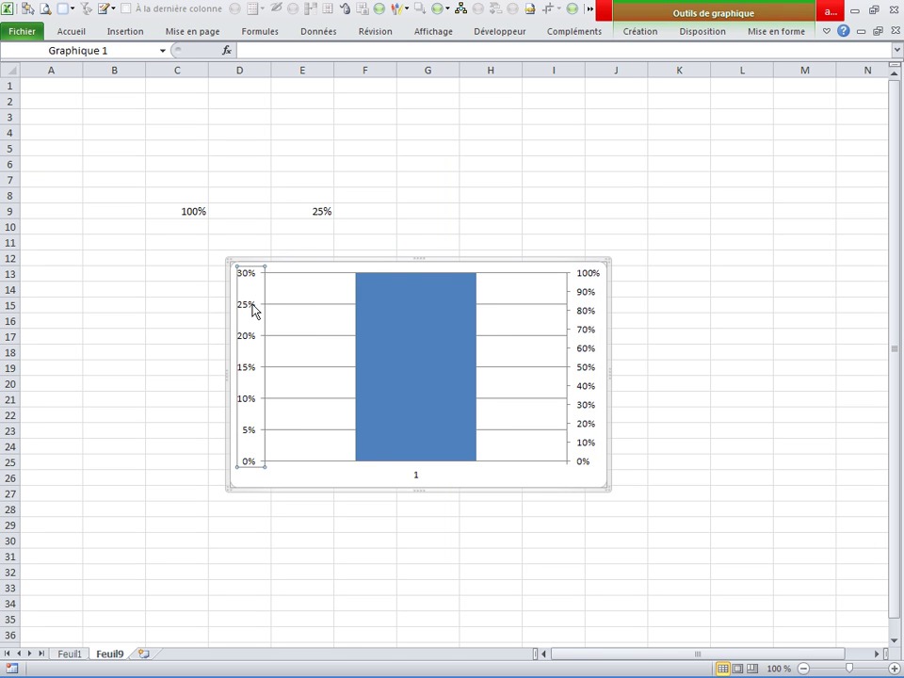
pyautogui.click(326, 462)
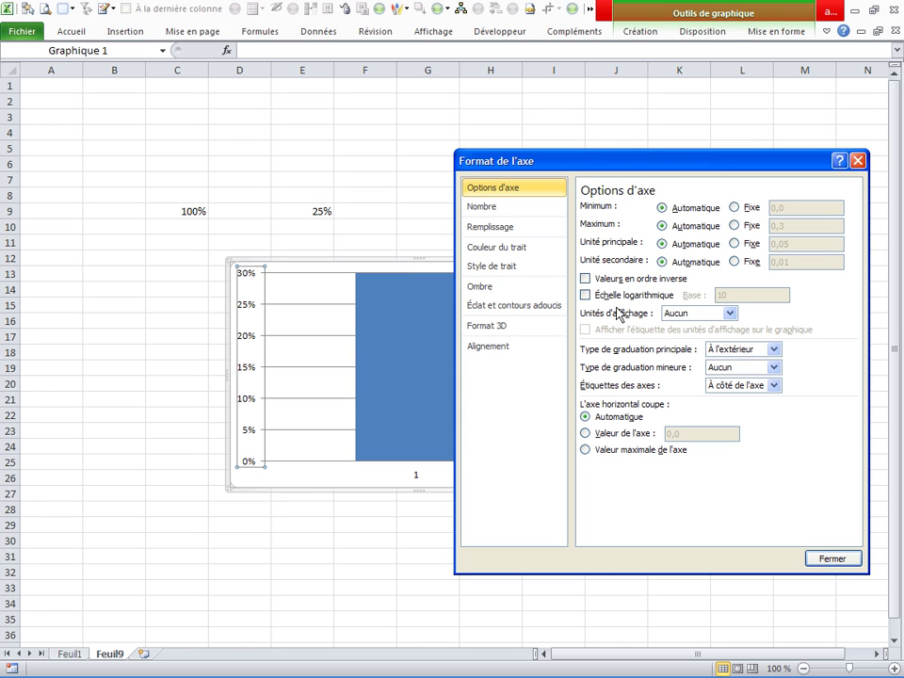
pyautogui.click(734, 207)
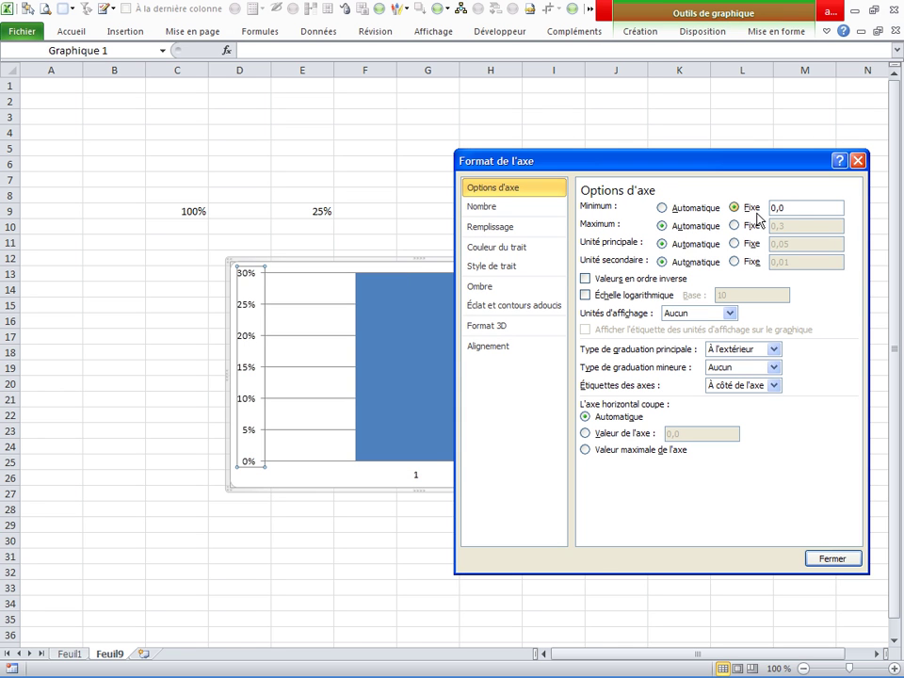
pyautogui.click(744, 226)
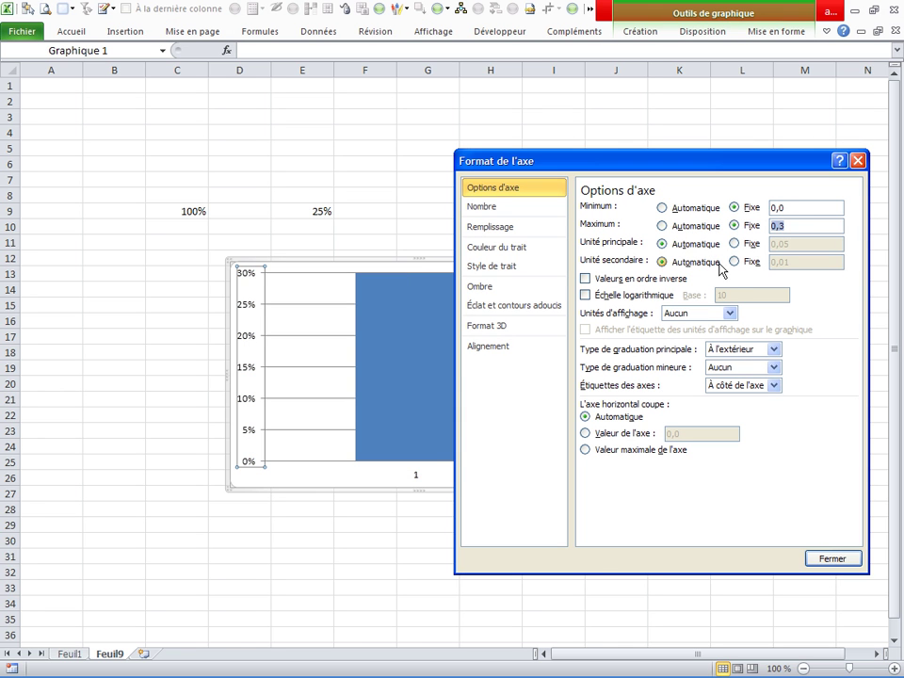
pyautogui.click(806, 225)
pyautogui.write('1')
pyautogui.click(831, 559)
pyautogui.click(659, 400)
pyautogui.click(598, 379)
pyautogui.press('Delete')
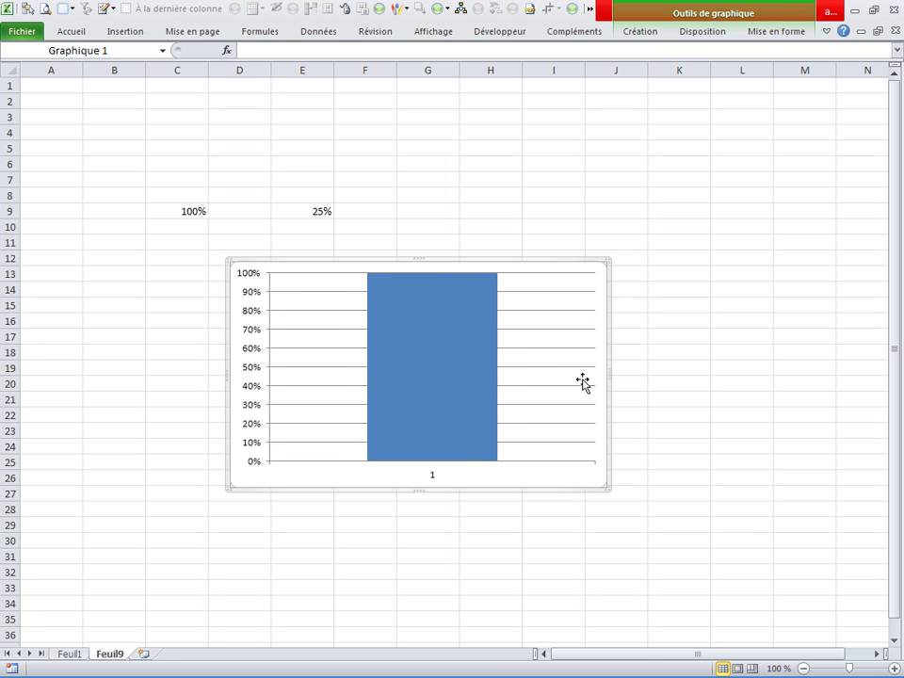
# Set Série1's gap width (Largeur de l'intervalle) to 495% to narrow the blue bar
pyautogui.rightClick(428, 339)
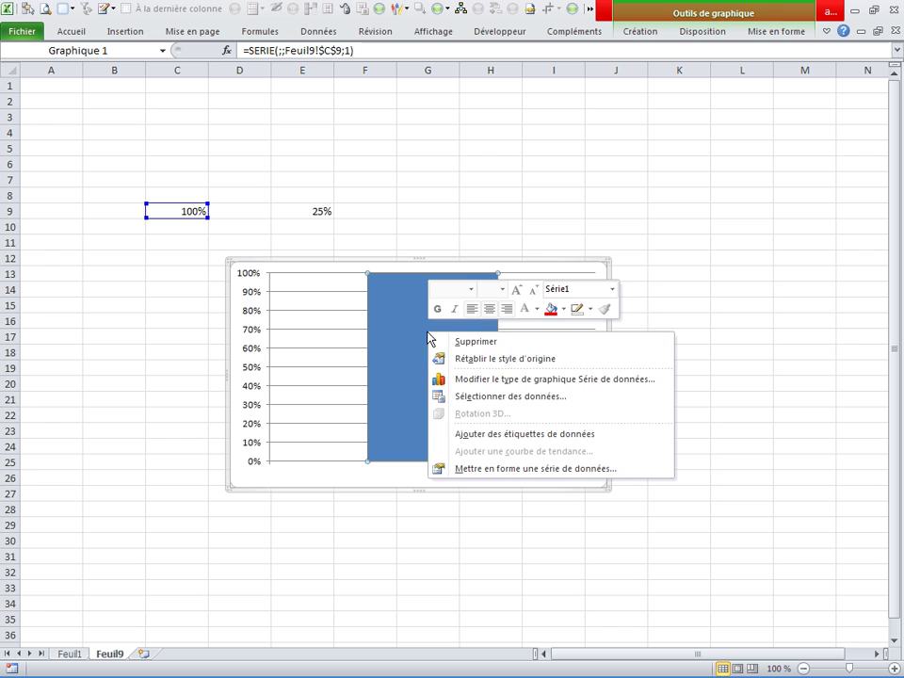
pyautogui.click(466, 471)
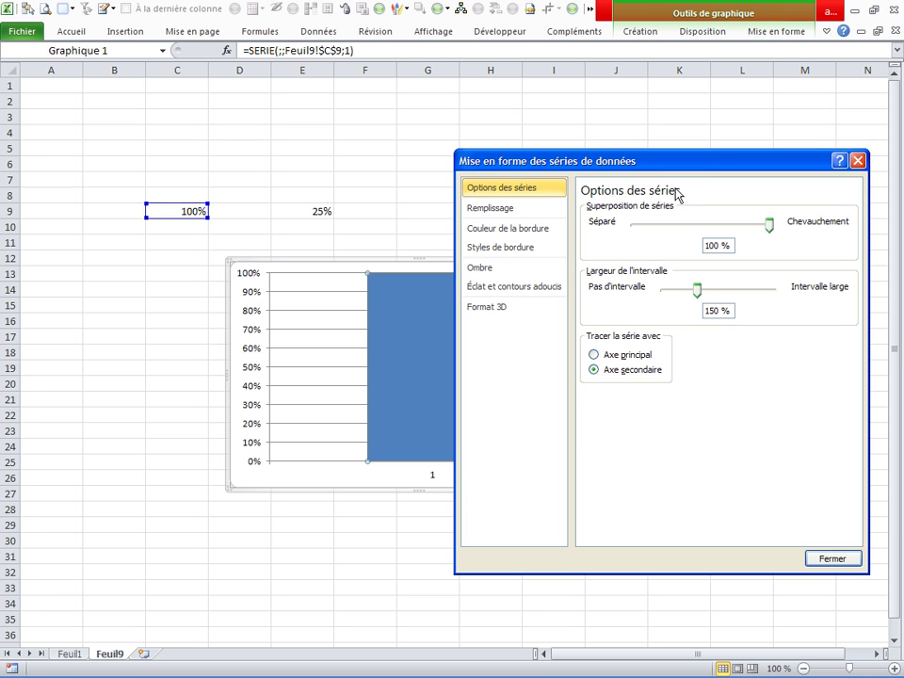
pyautogui.moveTo(678, 165); pyautogui.dragTo(211, 191)
pyautogui.moveTo(226, 306); pyautogui.dragTo(300, 307)
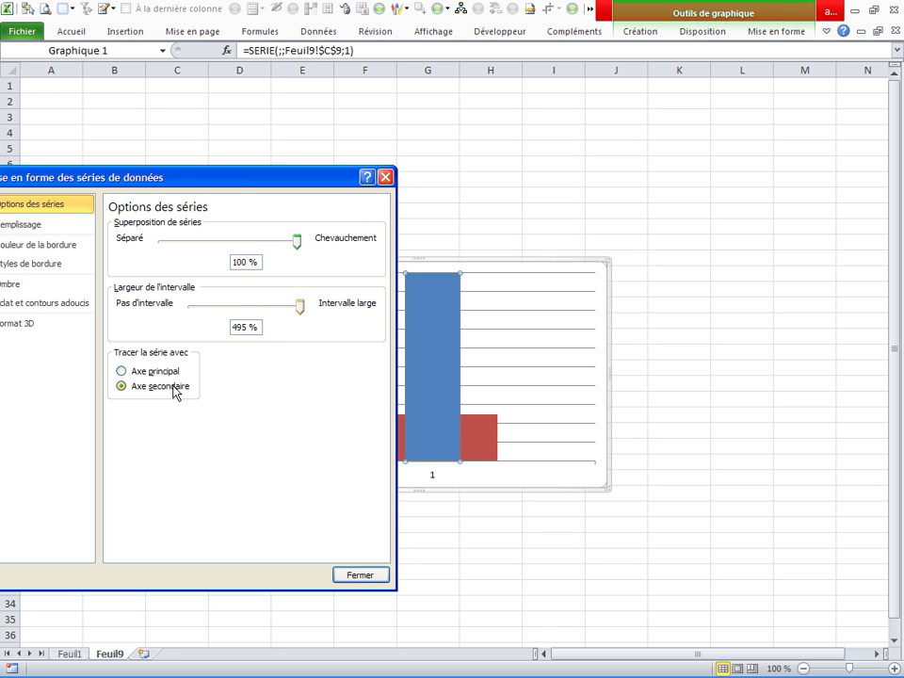
pyautogui.click(363, 576)
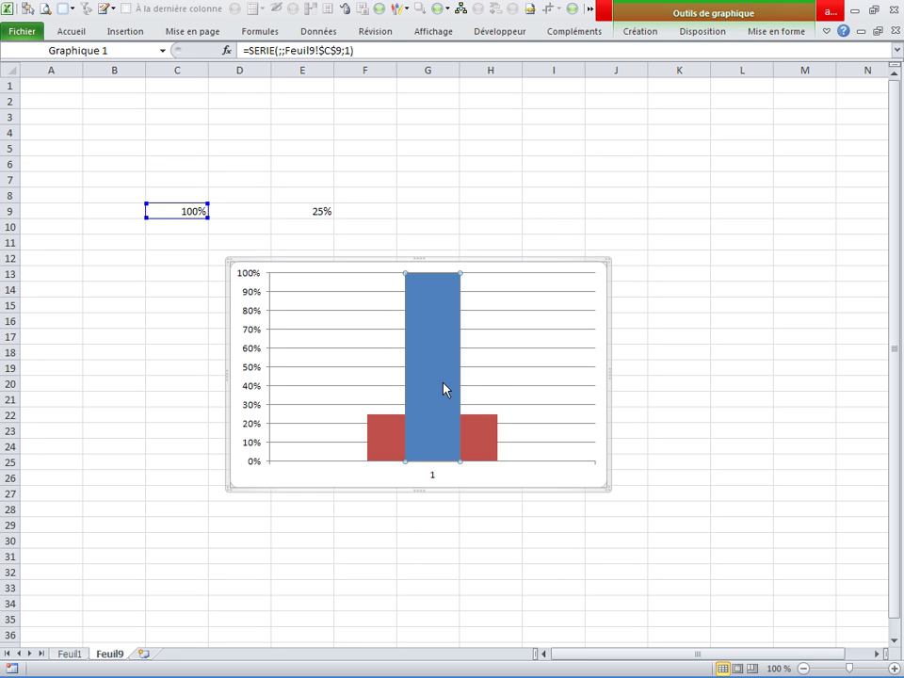
# Set the horizontal axis position to Sur les graduations (on tick marks)
pyautogui.click(427, 472)
pyautogui.click(433, 475)
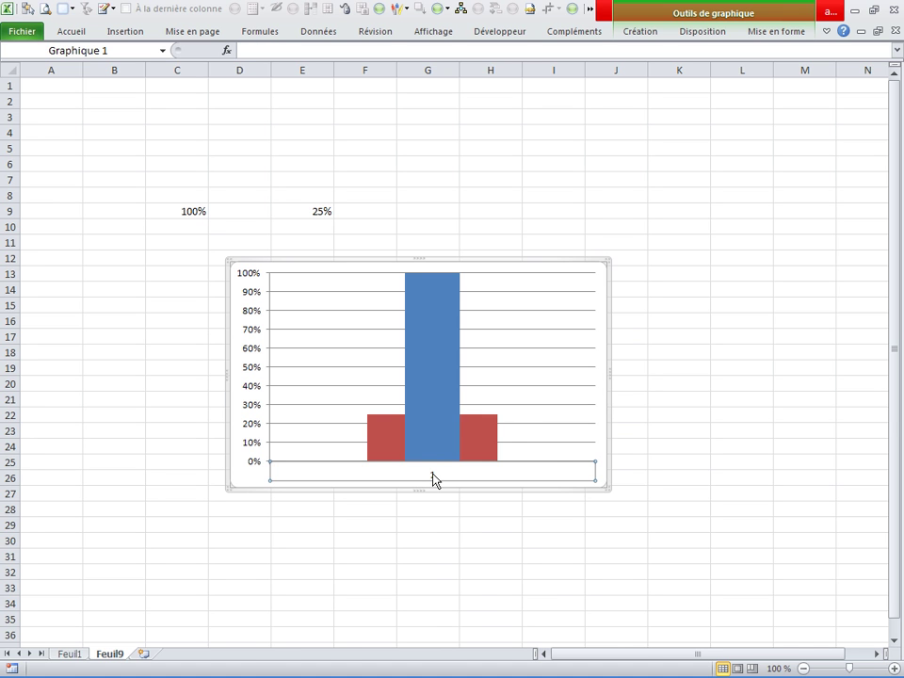
pyautogui.rightClick(432, 479)
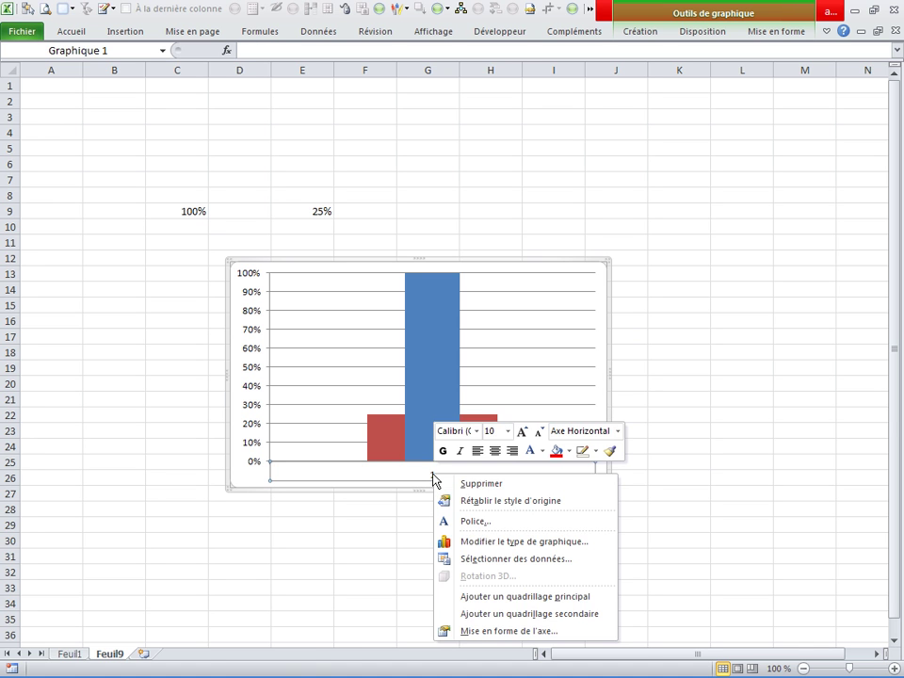
pyautogui.click(493, 632)
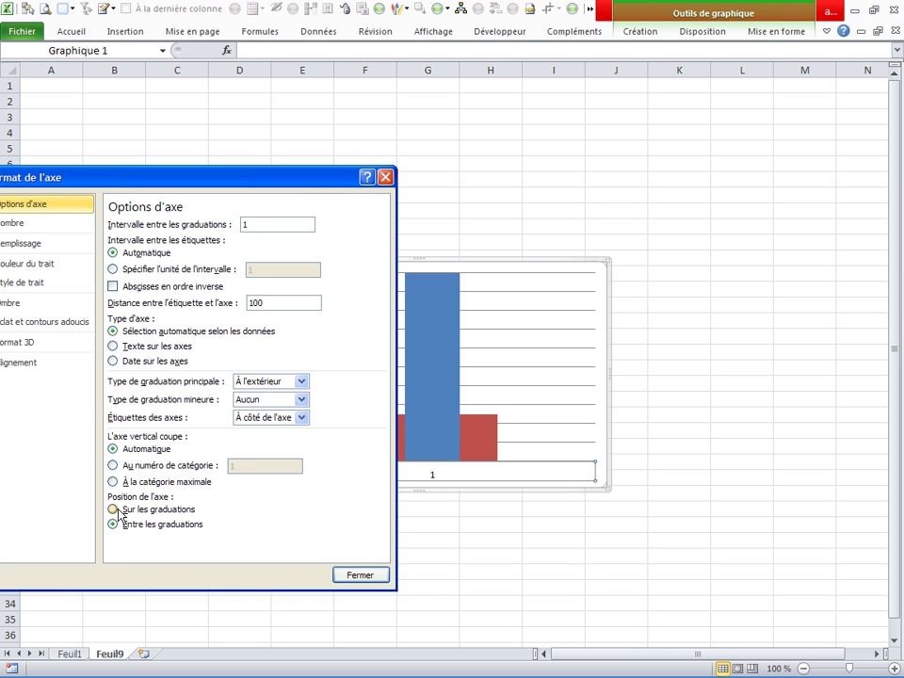
pyautogui.click(117, 509)
pyautogui.moveTo(294, 185)
pyautogui.mouseDown()
pyautogui.moveTo(757, 182)
pyautogui.moveTo(710, 153)
pyautogui.mouseUp()
pyautogui.click(550, 494)
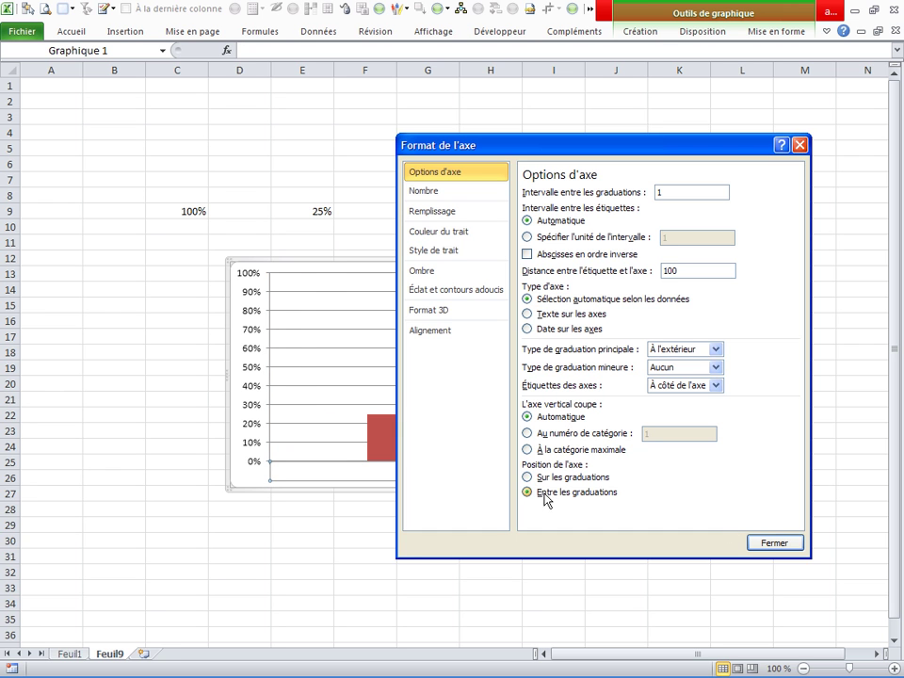
pyautogui.moveTo(577, 157); pyautogui.dragTo(666, 142)
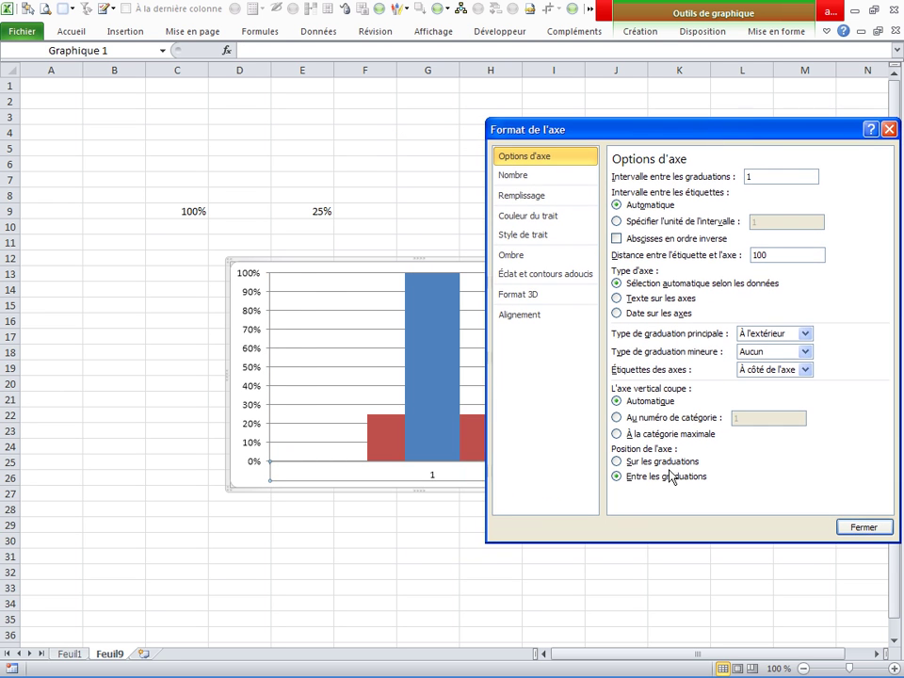
pyautogui.click(617, 462)
# Set the red Série2 gap width to 500% so it narrows behind the blue column
pyautogui.click(857, 532)
pyautogui.click(597, 566)
pyautogui.rightClick(323, 440)
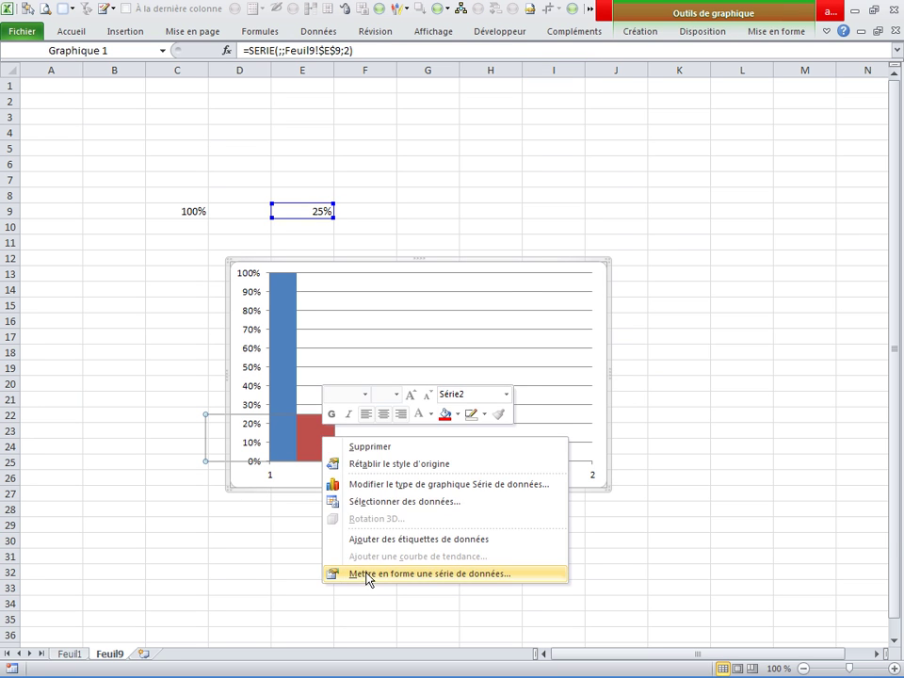
pyautogui.click(368, 574)
pyautogui.moveTo(722, 260); pyautogui.dragTo(805, 258)
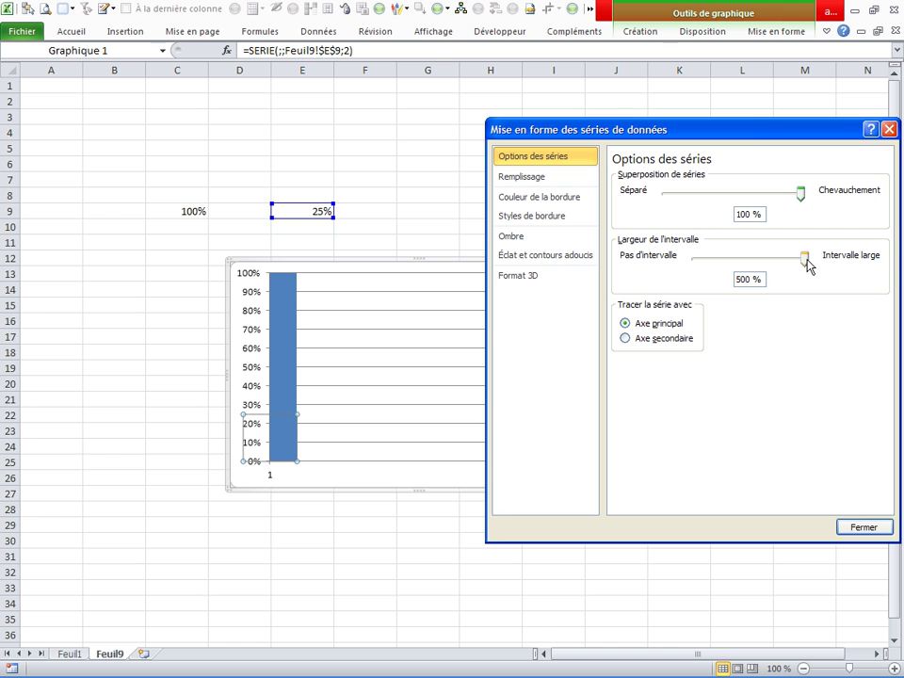
pyautogui.click(853, 533)
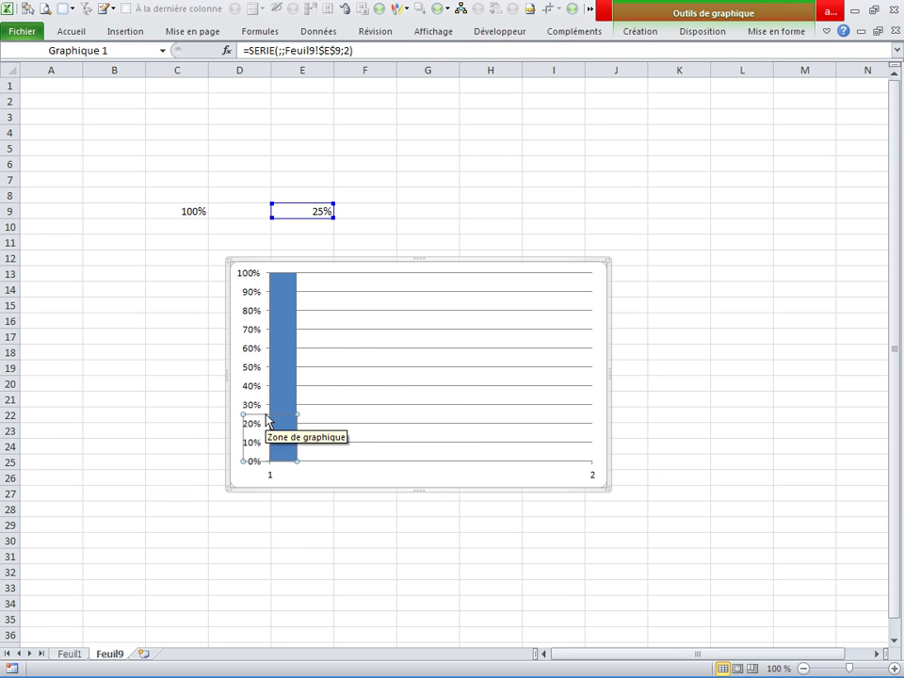
# Fill the 25% series with bright red
pyautogui.rightClick(266, 420)
pyautogui.click(390, 393)
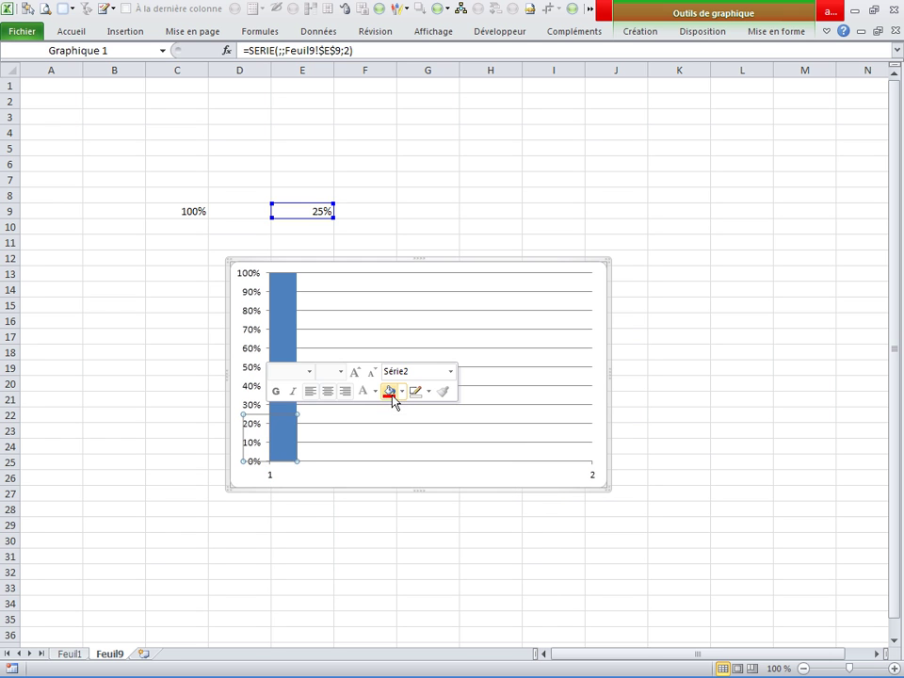
pyautogui.click(394, 525)
# Give the 100% series a solid fill at about 93% transparency
pyautogui.click(293, 339)
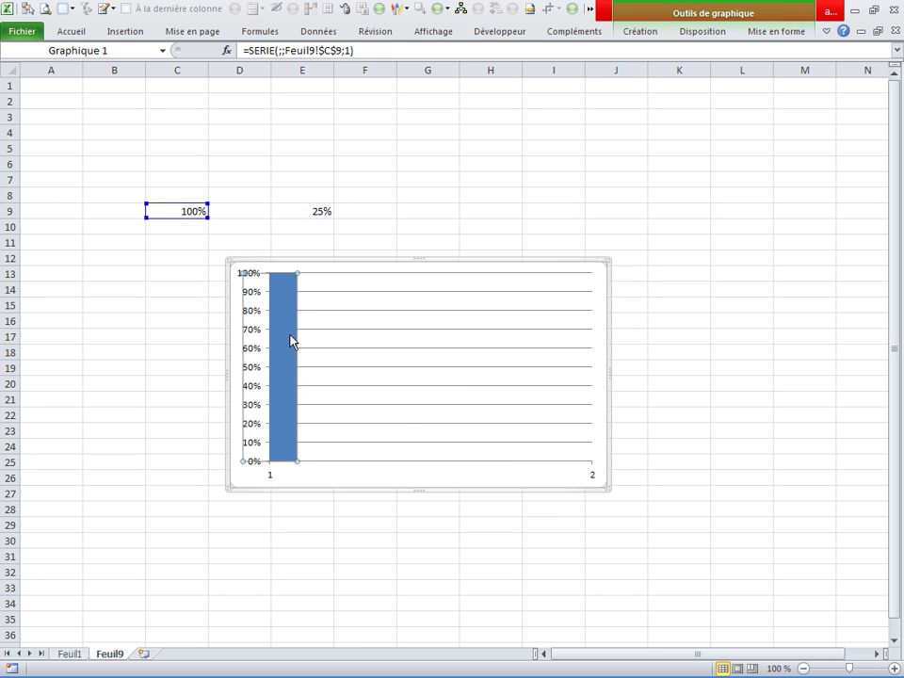
pyautogui.rightClick(292, 341)
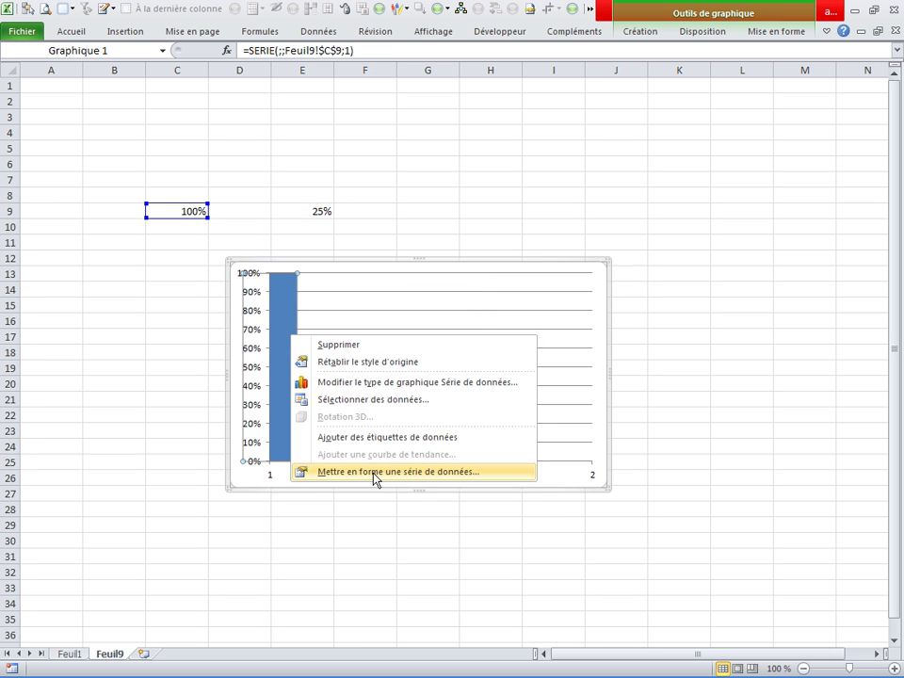
pyautogui.click(377, 472)
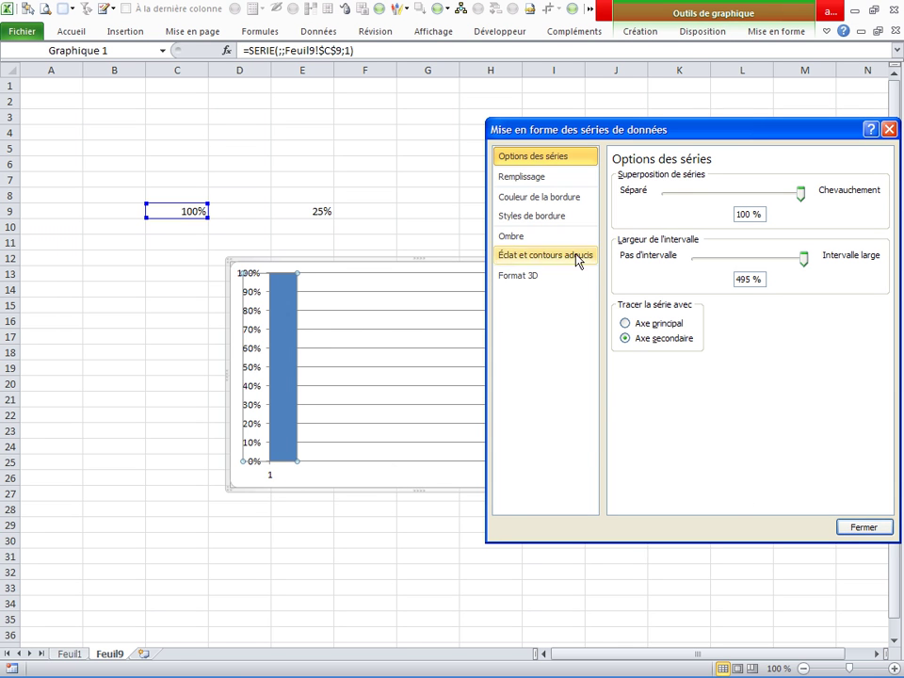
pyautogui.click(521, 178)
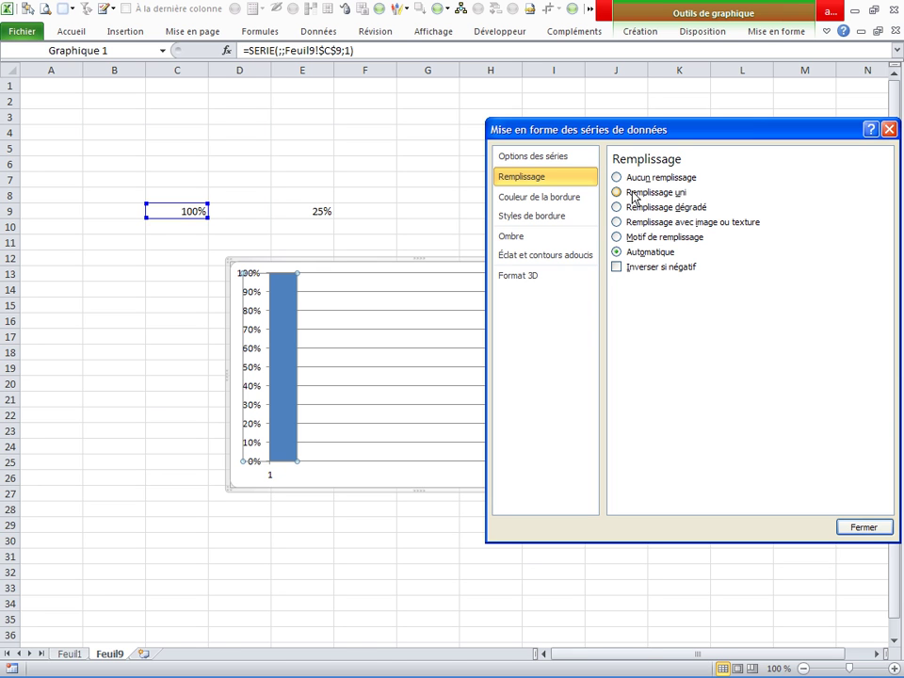
pyautogui.click(633, 193)
pyautogui.moveTo(712, 324); pyautogui.dragTo(751, 325)
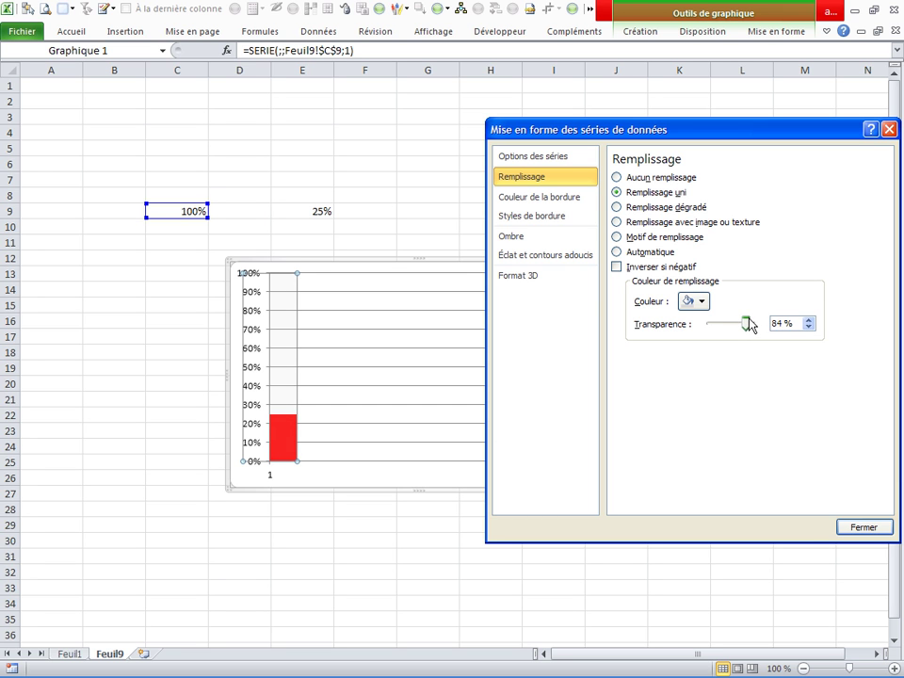
pyautogui.moveTo(752, 326); pyautogui.dragTo(756, 326)
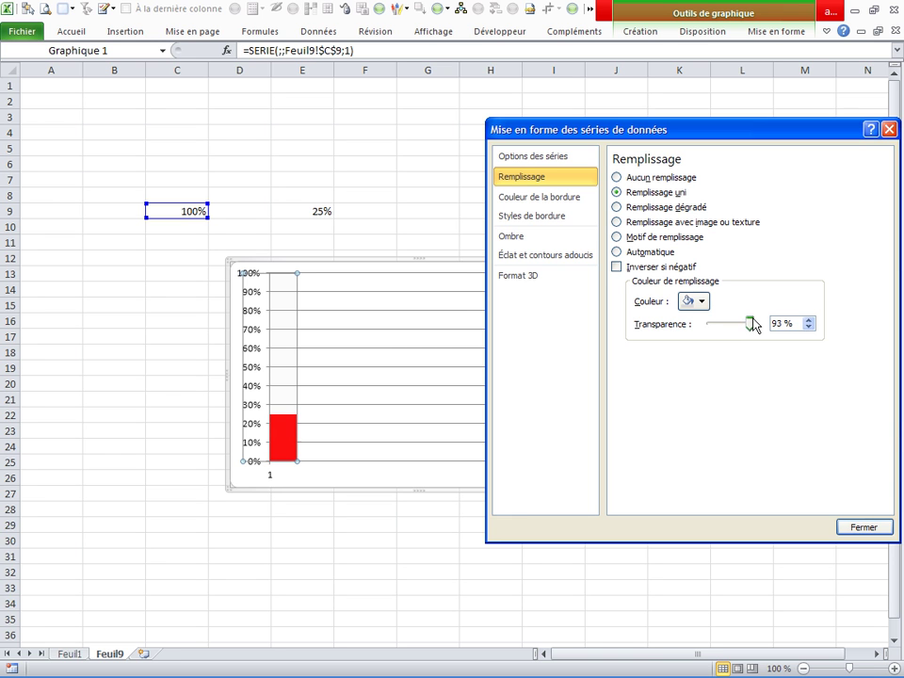
# Delete the chart's horizontal gridlines and its horizontal axis
pyautogui.click(852, 527)
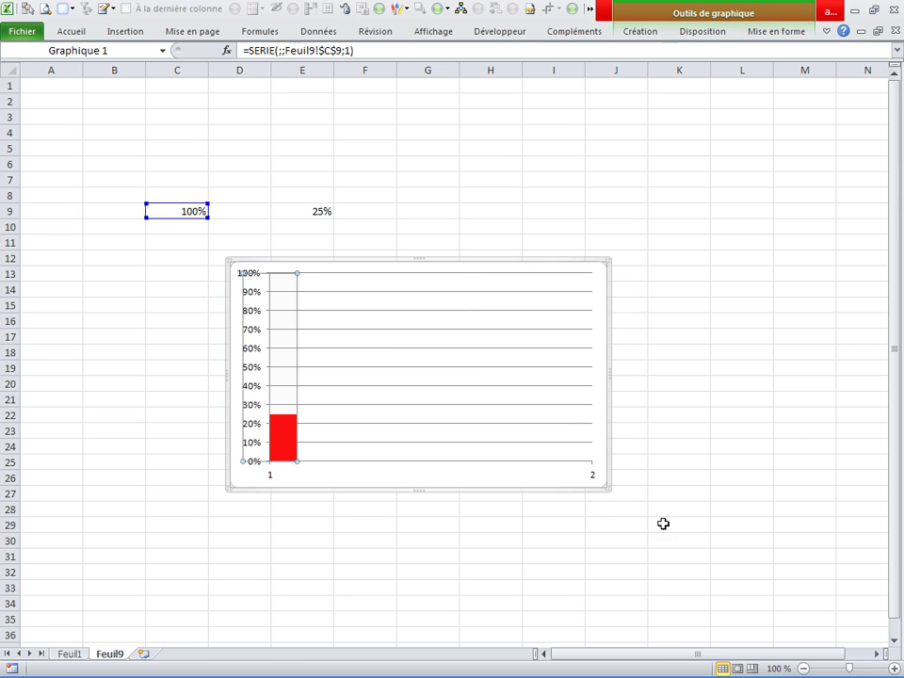
pyautogui.click(664, 525)
pyautogui.click(567, 415)
pyautogui.click(567, 405)
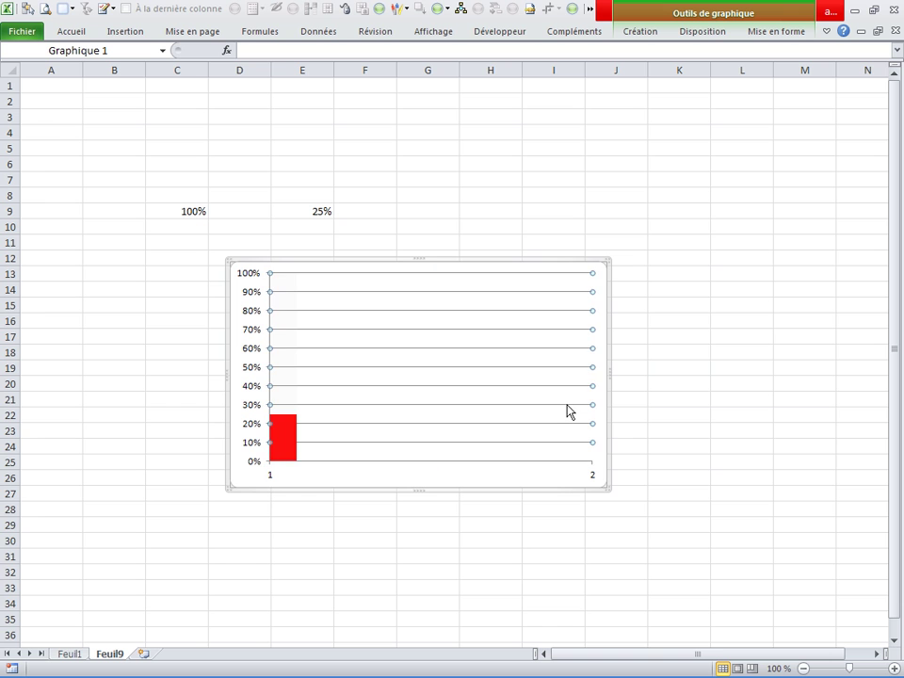
pyautogui.press('Delete')
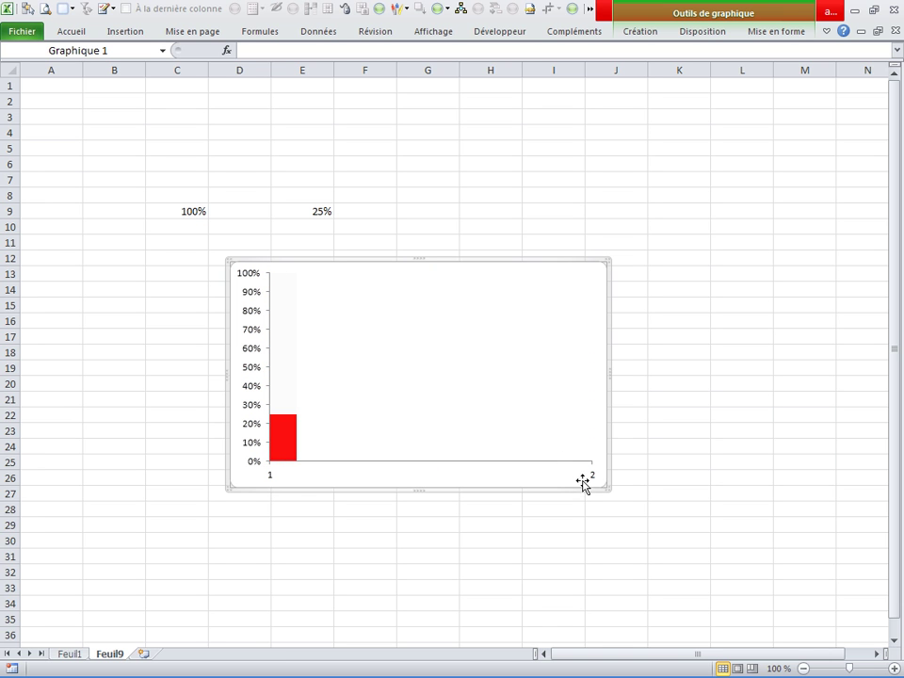
pyautogui.click(592, 481)
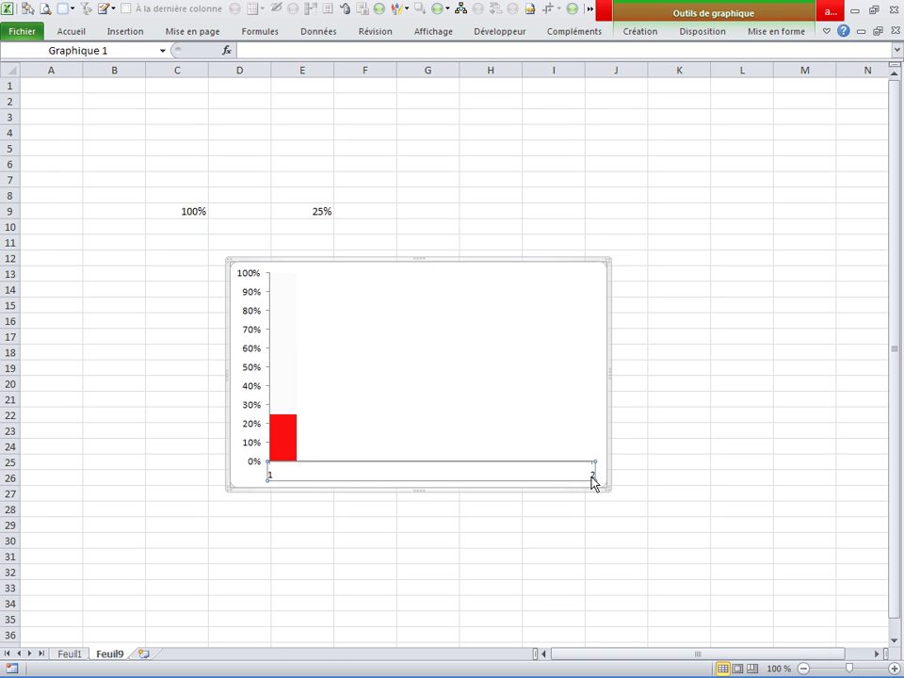
pyautogui.press('Delete')
# Remove the chart's border by setting its shape outline to No Outline
pyautogui.click(470, 538)
pyautogui.click(455, 489)
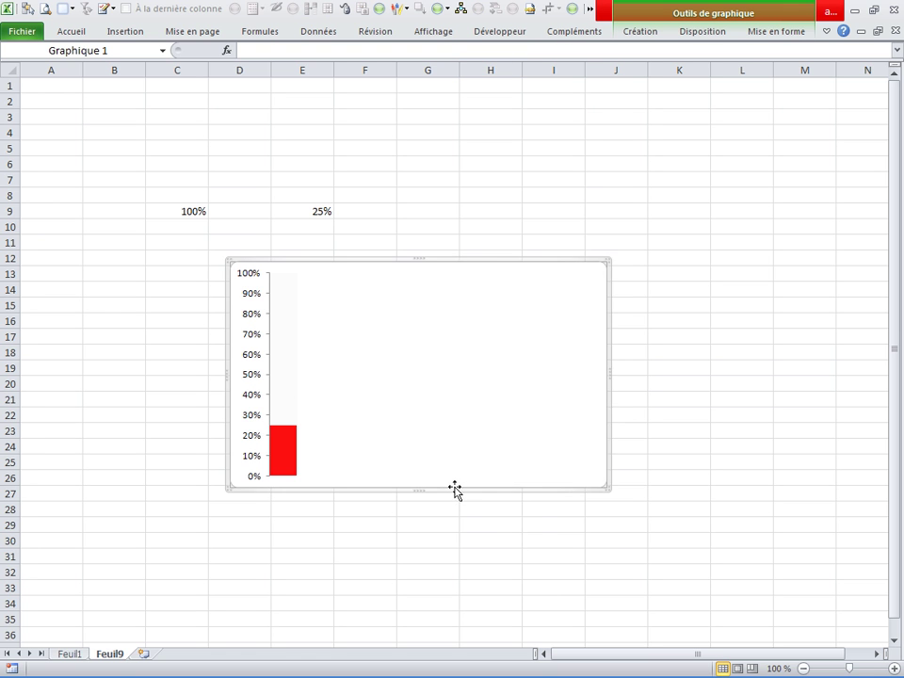
pyautogui.rightClick(455, 490)
pyautogui.click(618, 531)
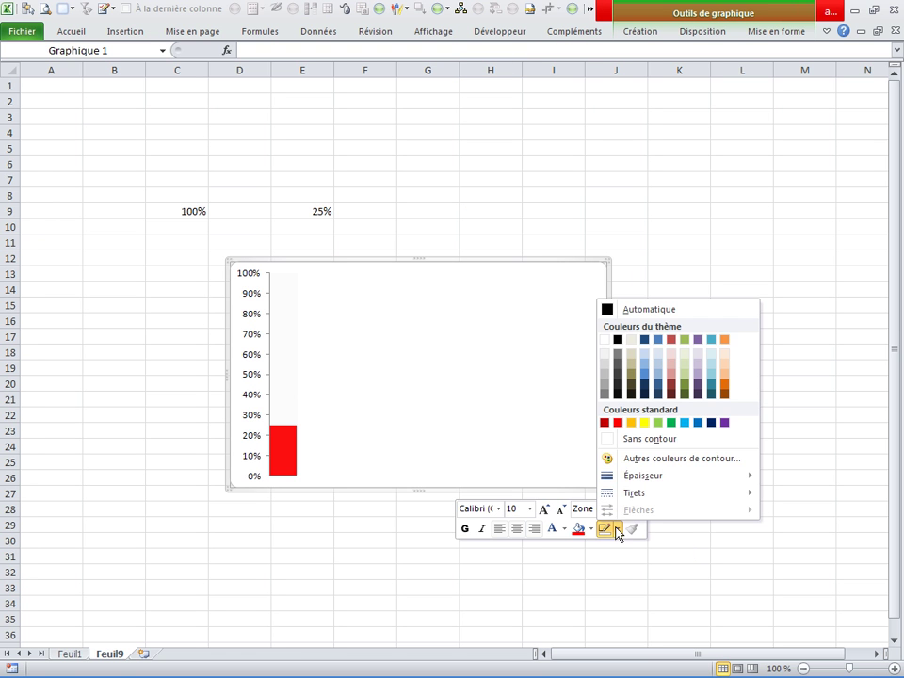
pyautogui.click(625, 439)
pyautogui.click(675, 300)
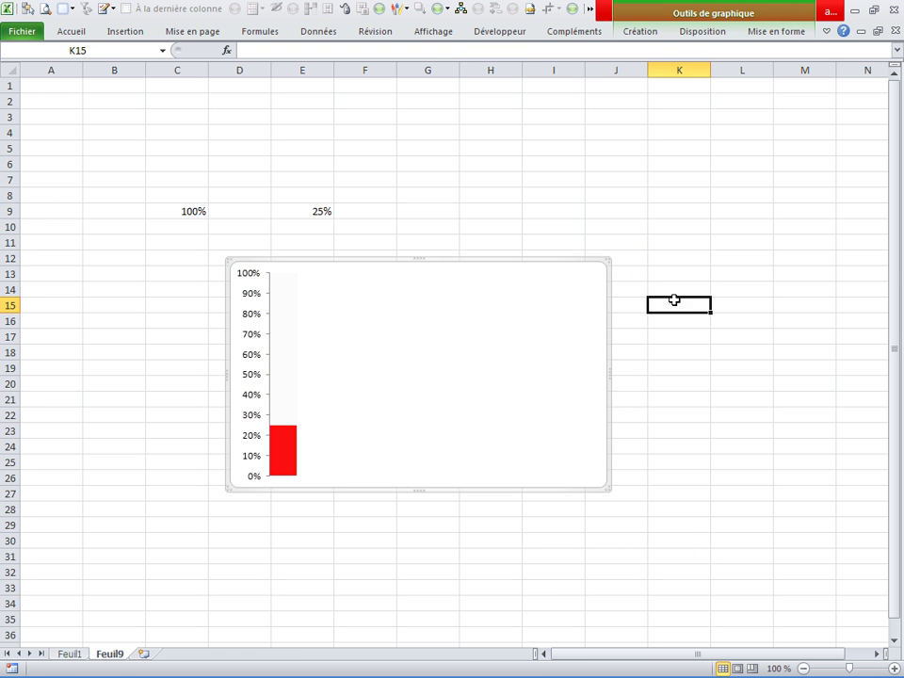
# Colour the percentage axis labels red and enlarge the chart from its corner
pyautogui.click(257, 344)
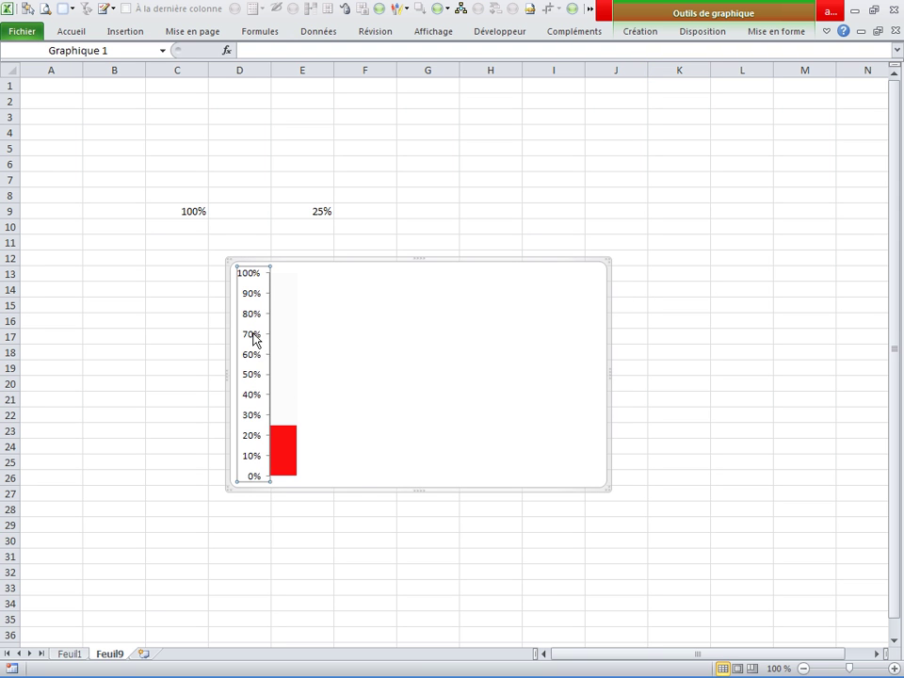
pyautogui.rightClick(255, 335)
pyautogui.click(363, 310)
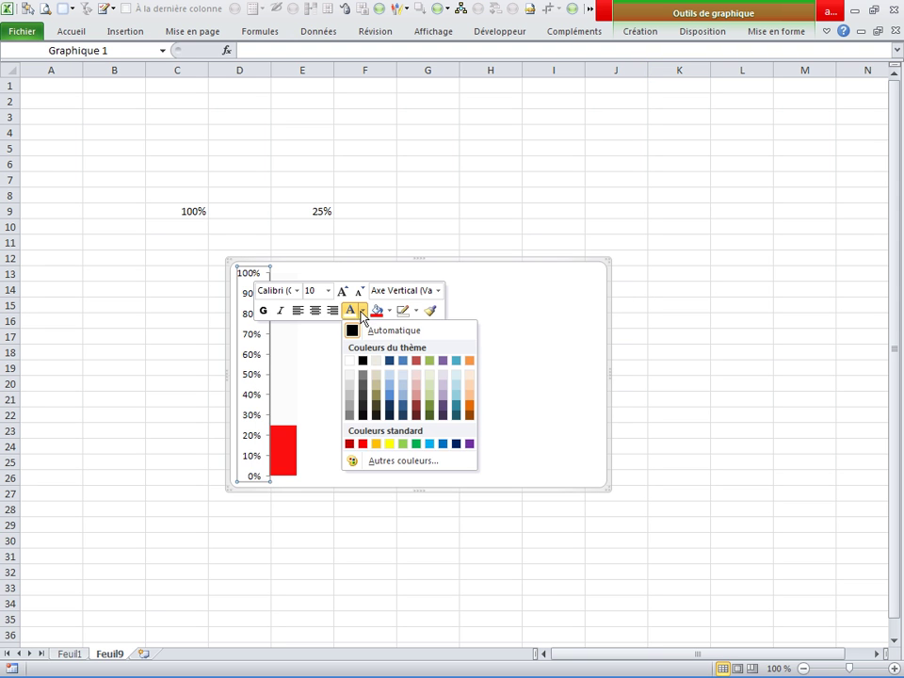
pyautogui.click(363, 444)
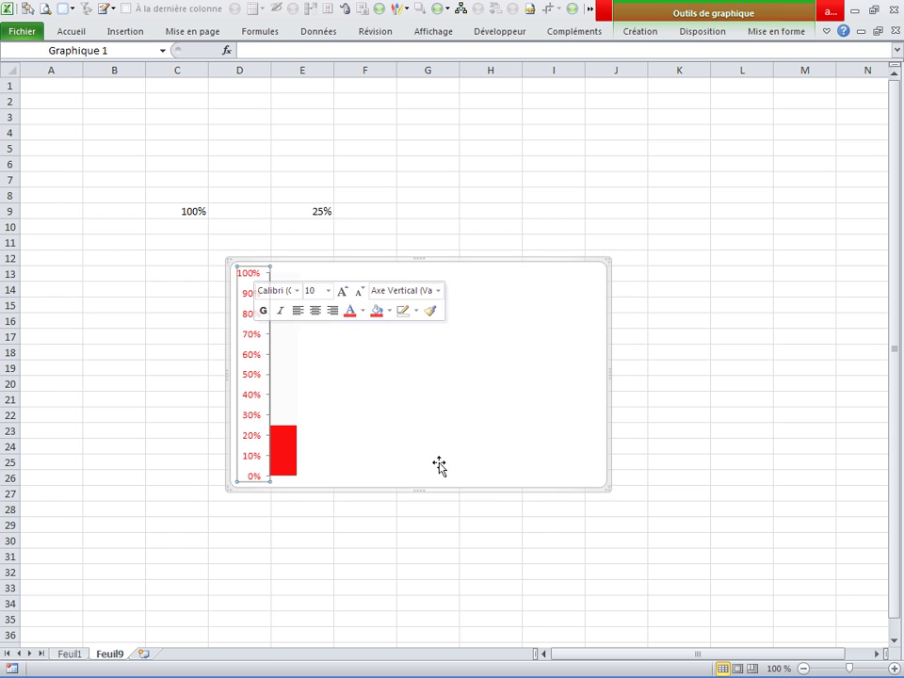
pyautogui.moveTo(613, 492); pyautogui.dragTo(695, 590)
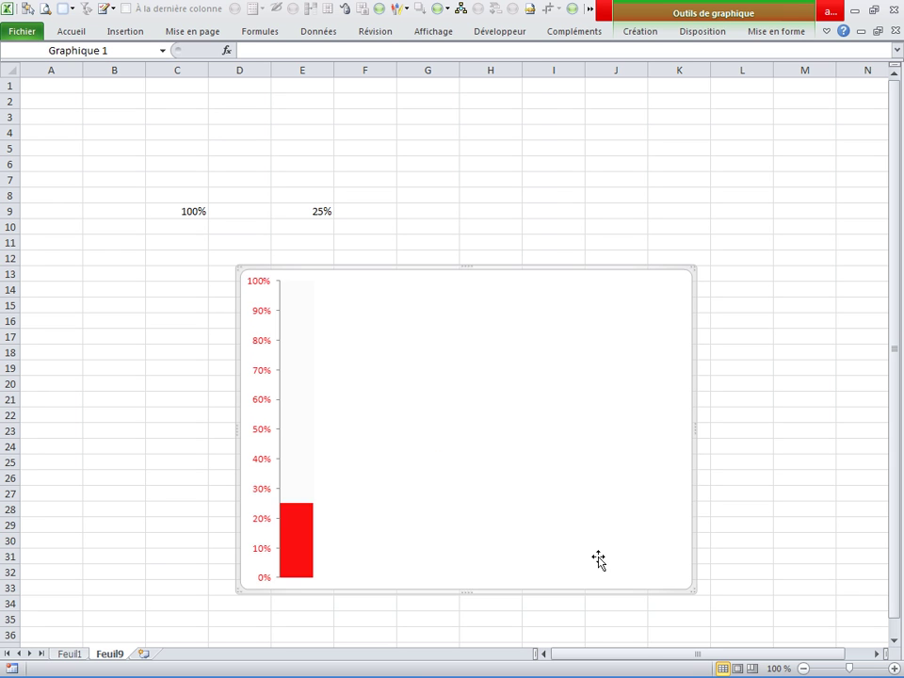
# Give the pale tube series a grey theme-colour outline
pyautogui.click(293, 395)
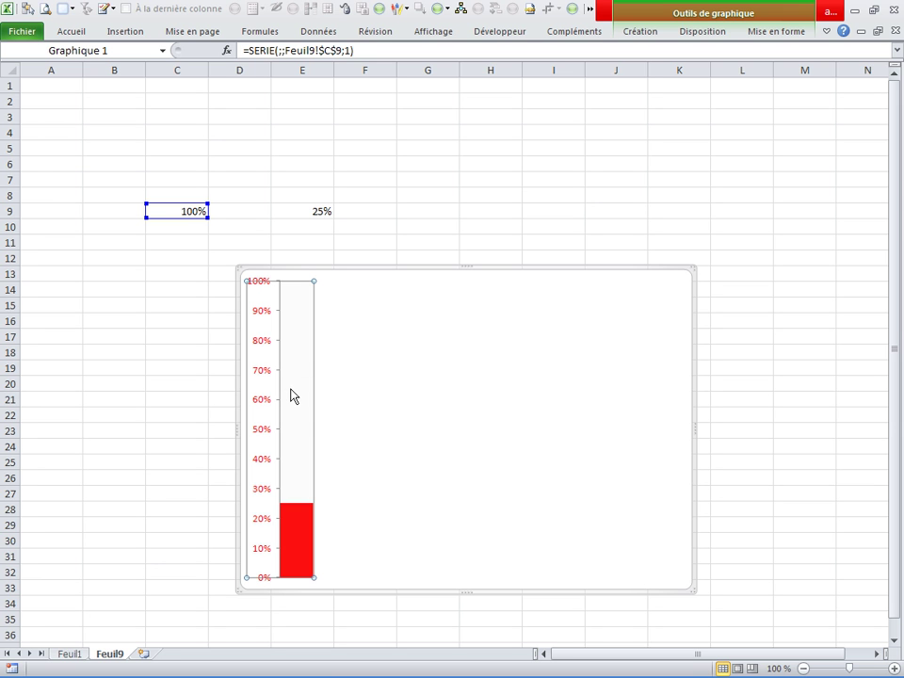
pyautogui.rightClick(291, 388)
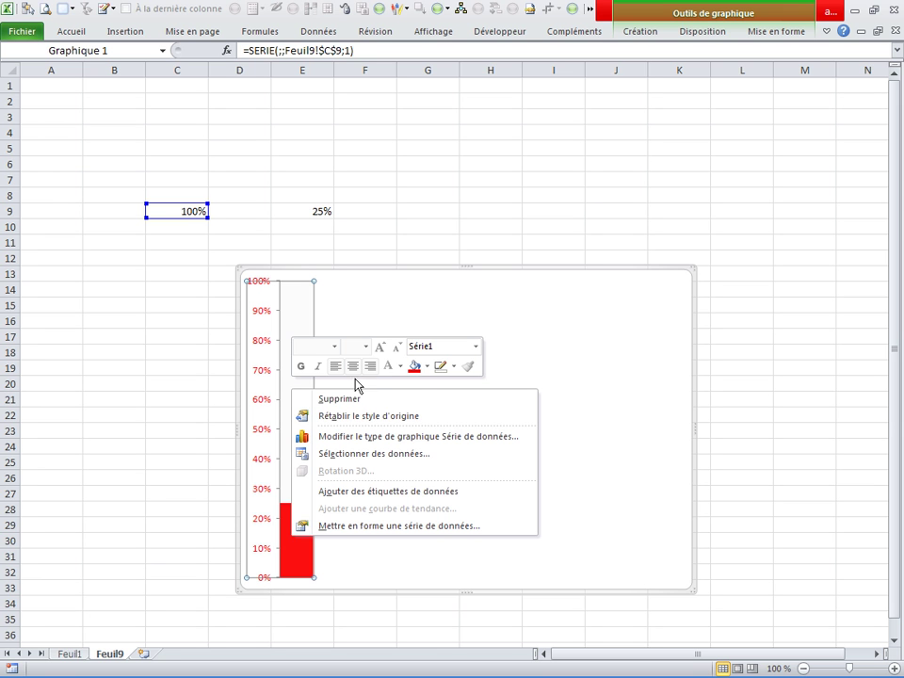
pyautogui.click(455, 367)
pyautogui.click(441, 453)
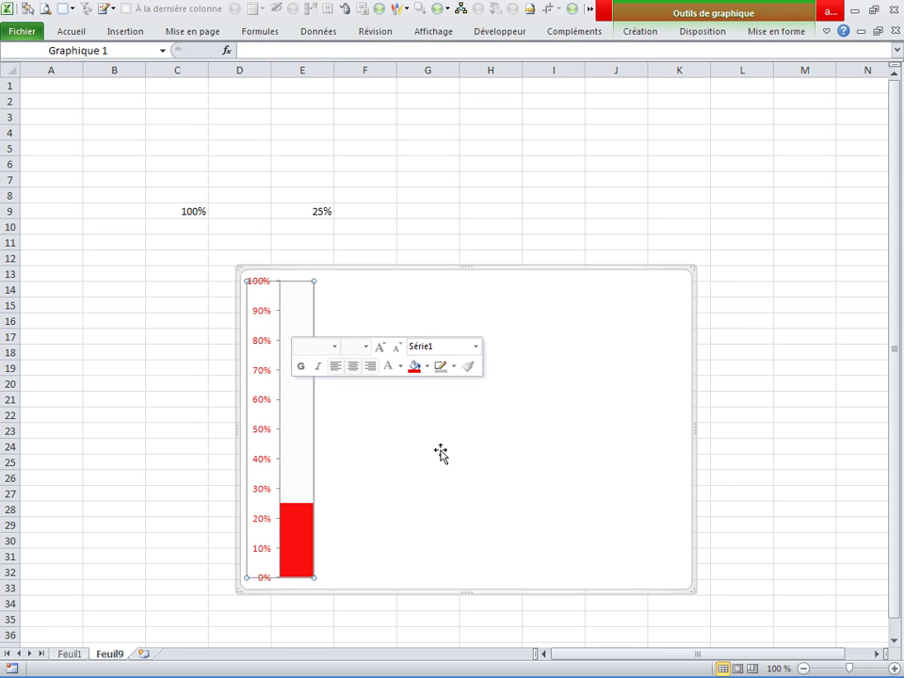
# Check the tube series' fill and outline colours without changing them, then bring up its shortcut menu
pyautogui.click(426, 367)
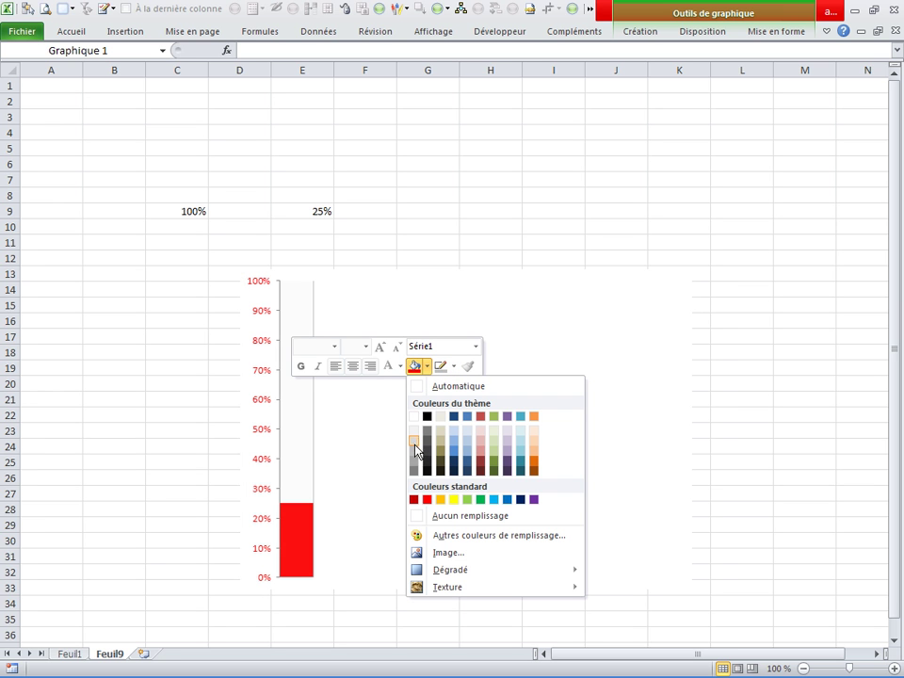
pyautogui.click(329, 314)
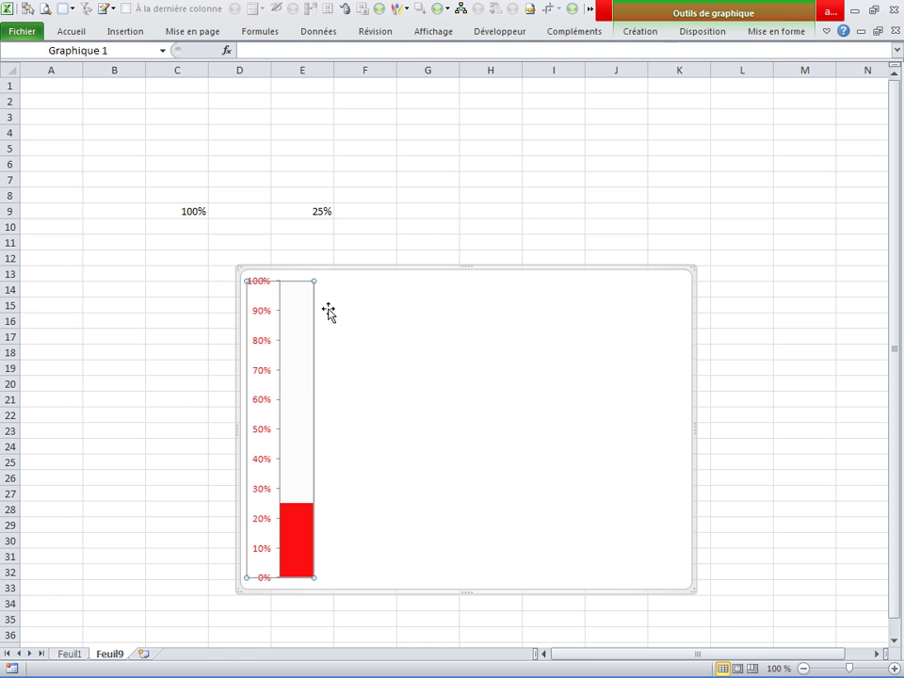
pyautogui.rightClick(313, 314)
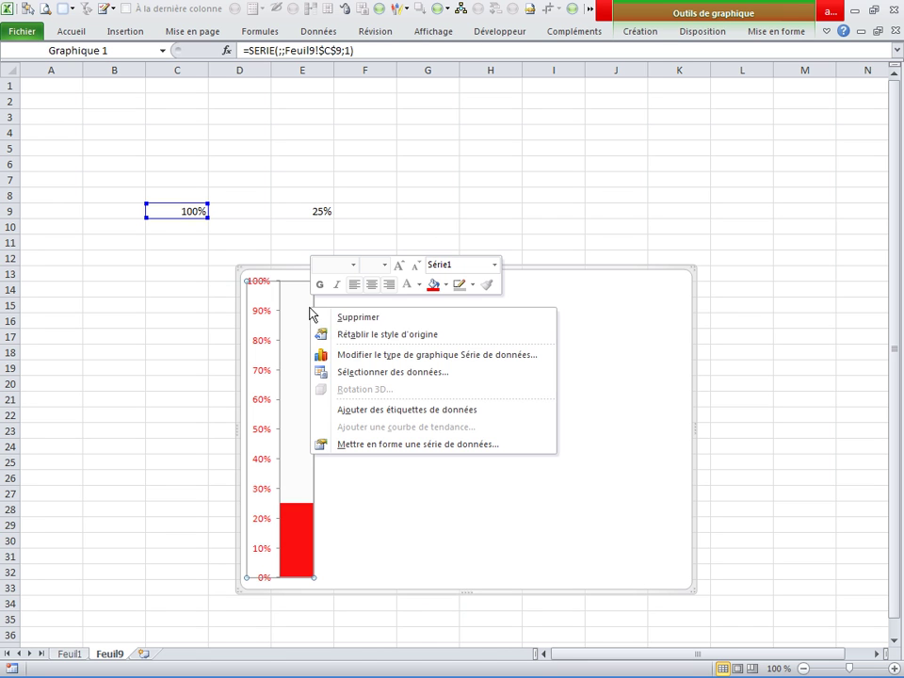
pyautogui.click(472, 285)
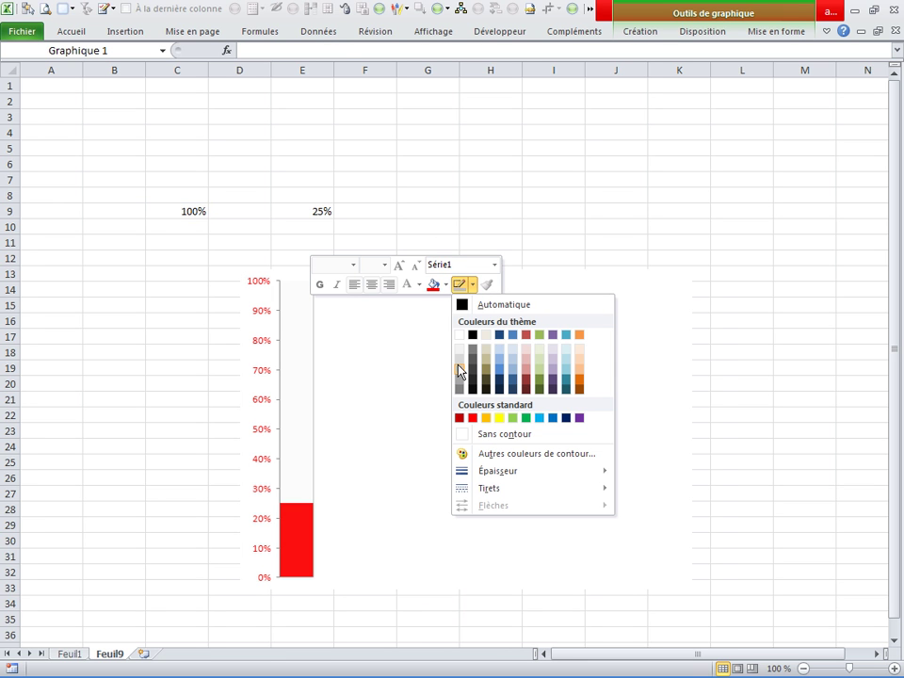
pyautogui.click(419, 294)
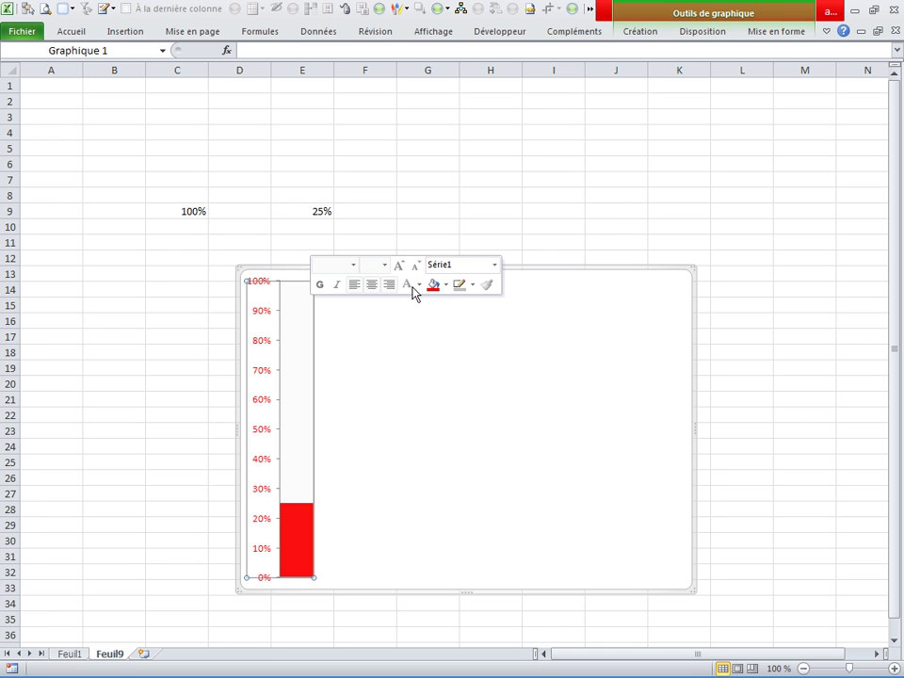
pyautogui.click(446, 286)
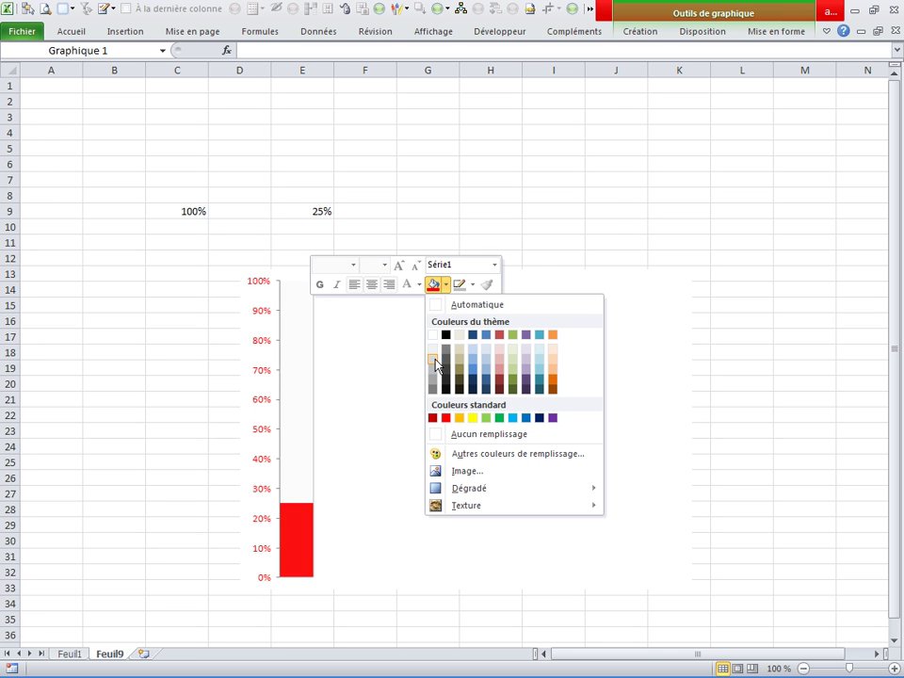
pyautogui.click(436, 365)
pyautogui.rightClick(314, 386)
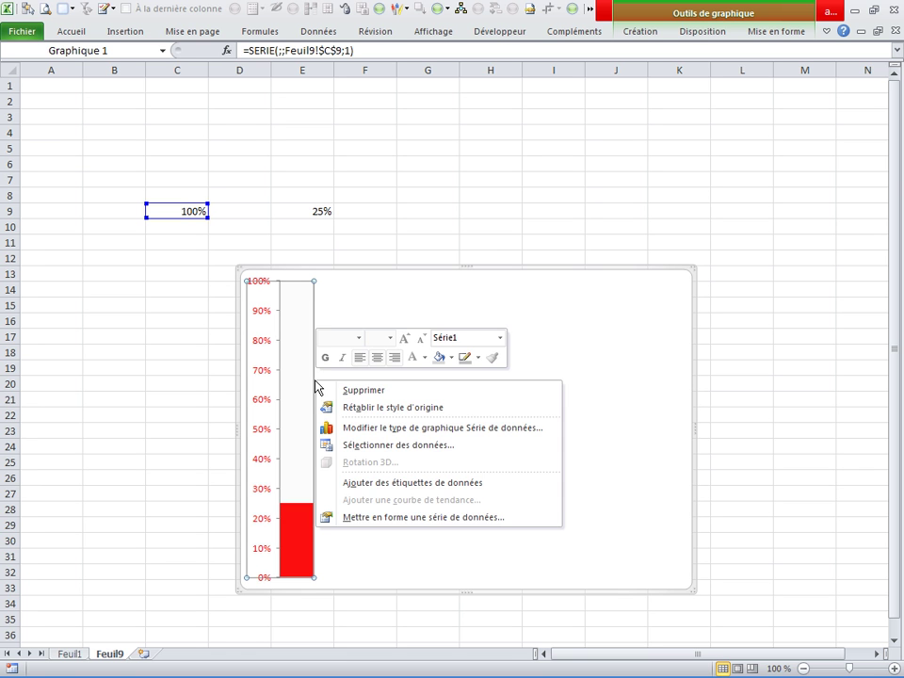
# Set the tube series' fill transparency to 74% in Format Data Series and close the settings
pyautogui.click(377, 518)
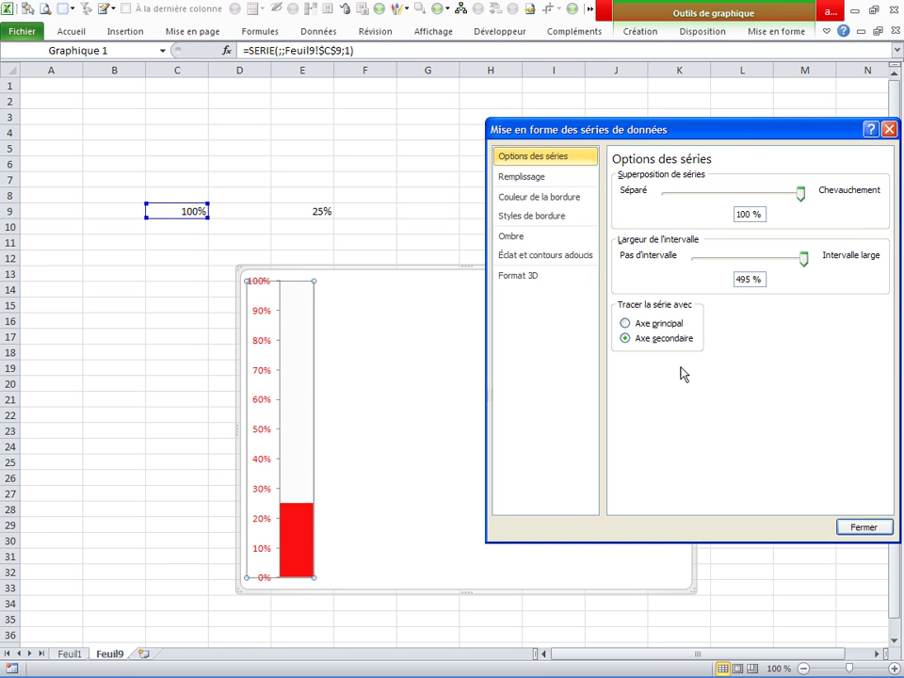
pyautogui.click(524, 177)
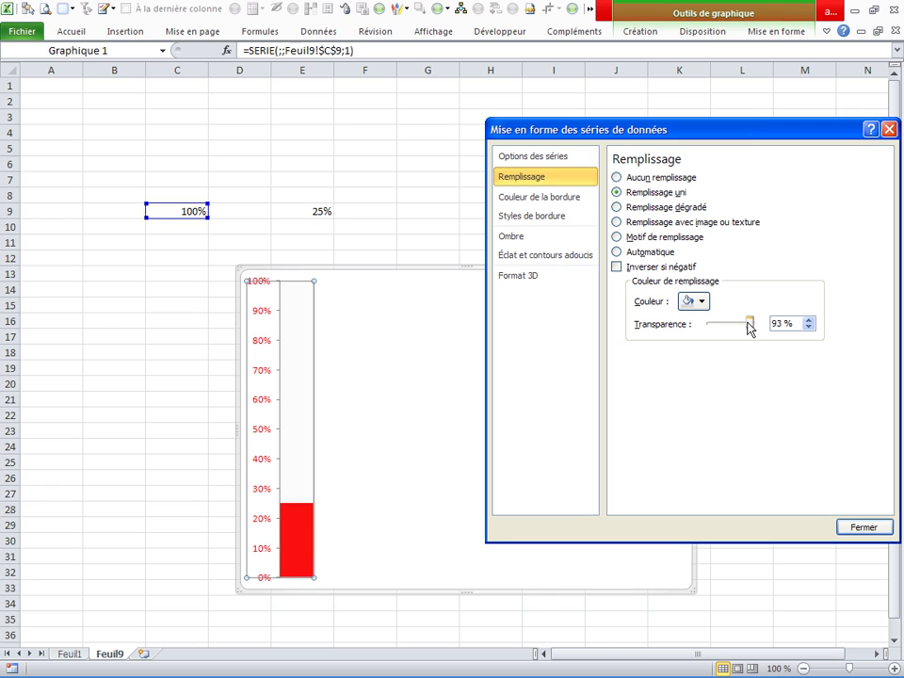
pyautogui.moveTo(745, 328)
pyautogui.mouseDown()
pyautogui.moveTo(734, 331)
pyautogui.moveTo(743, 328)
pyautogui.mouseUp()
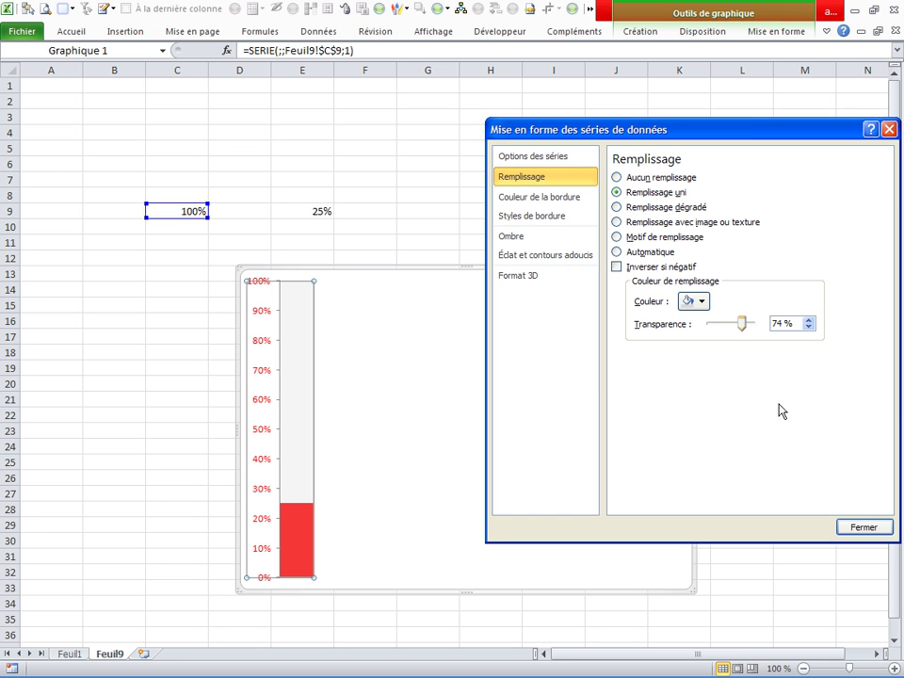
pyautogui.click(848, 528)
pyautogui.click(758, 493)
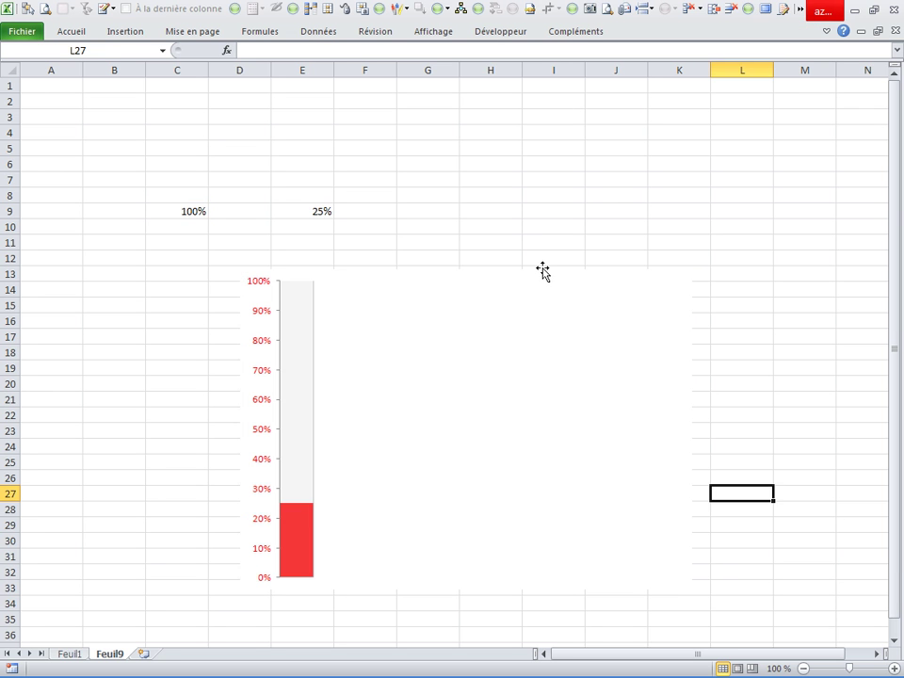
# Move the thermometer chart up and to the right
pyautogui.moveTo(543, 270); pyautogui.dragTo(479, 250)
pyautogui.click(449, 202)
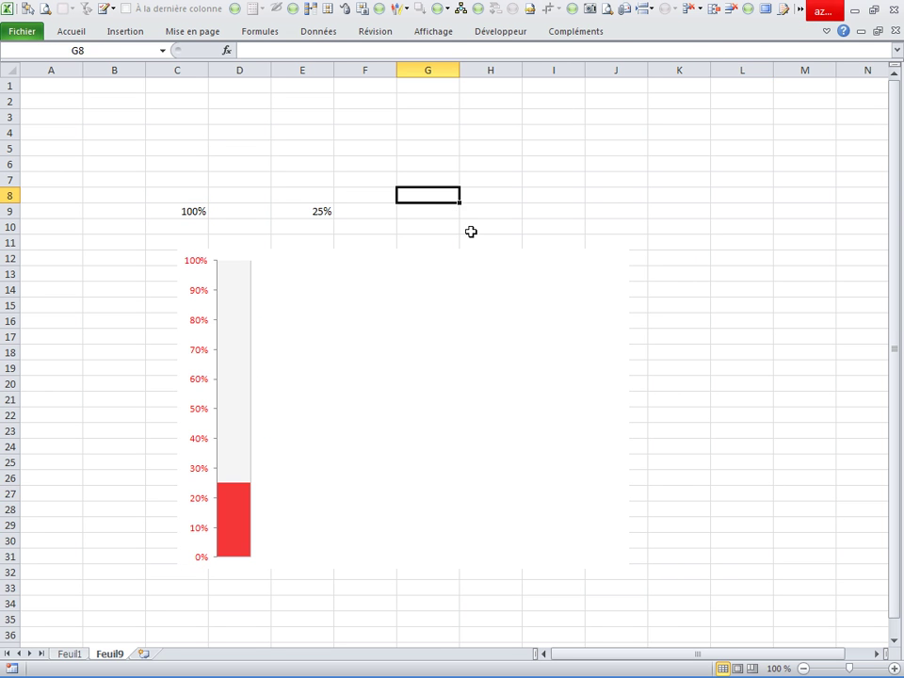
pyautogui.click(409, 260)
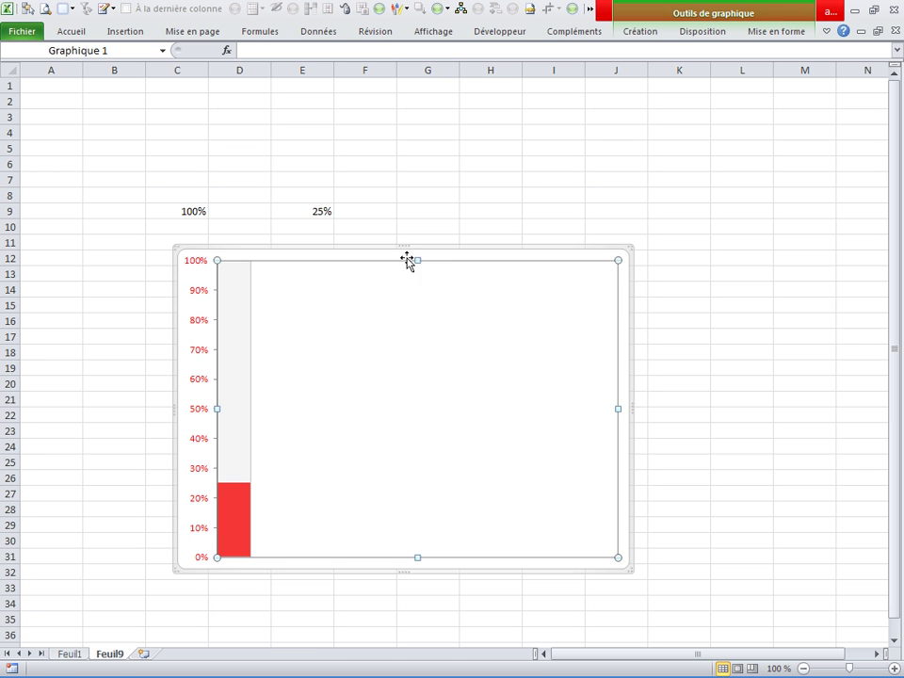
pyautogui.moveTo(454, 252)
pyautogui.mouseDown()
pyautogui.moveTo(666, 173)
pyautogui.moveTo(650, 121)
pyautogui.mouseUp()
pyautogui.click(656, 525)
# Draw an oval circle below the chart, undoing a mistakenly drawn brace shape first
pyautogui.click(130, 33)
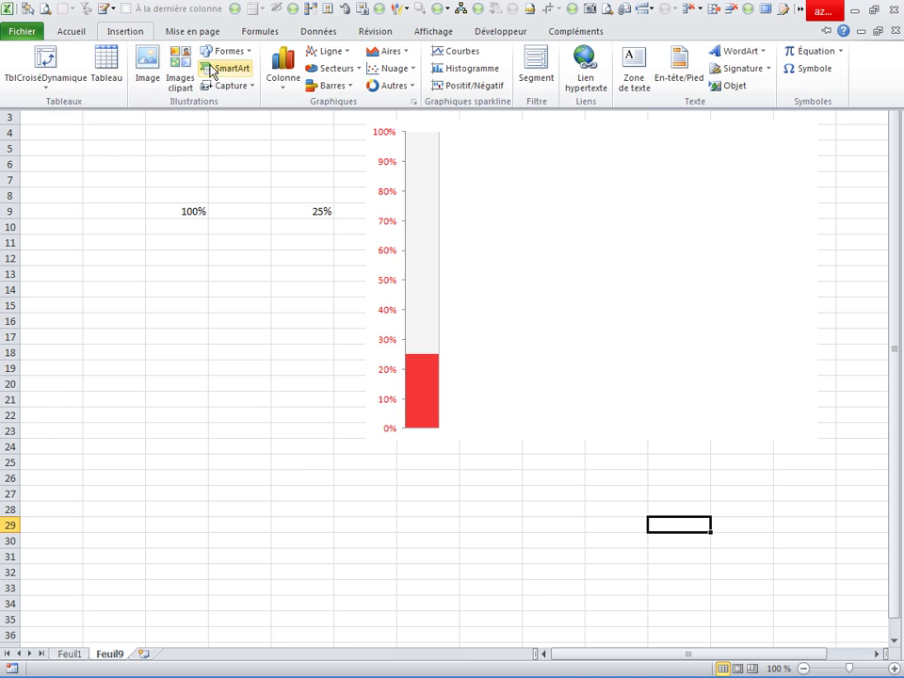
pyautogui.click(236, 51)
pyautogui.click(268, 85)
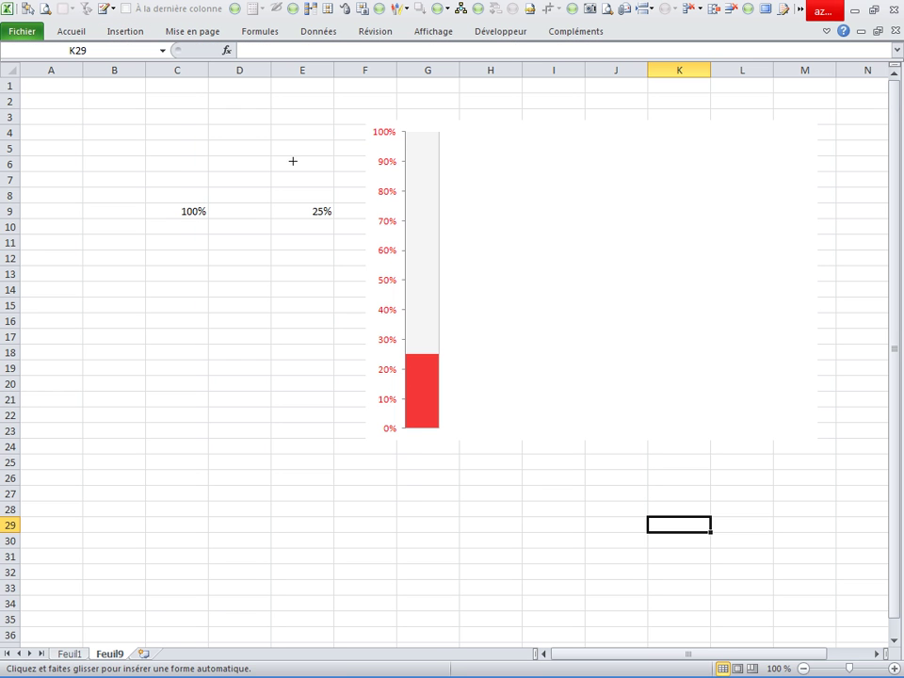
pyautogui.moveTo(403, 429); pyautogui.dragTo(464, 489)
pyautogui.hotkey('ctrl', 'z')
pyautogui.click(124, 33)
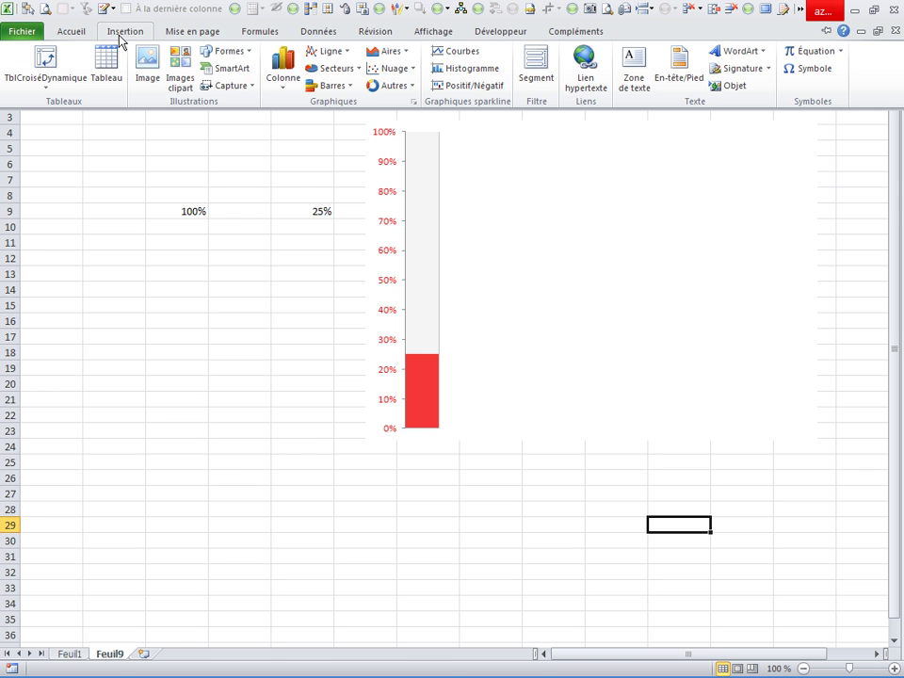
pyautogui.click(237, 53)
pyautogui.click(269, 84)
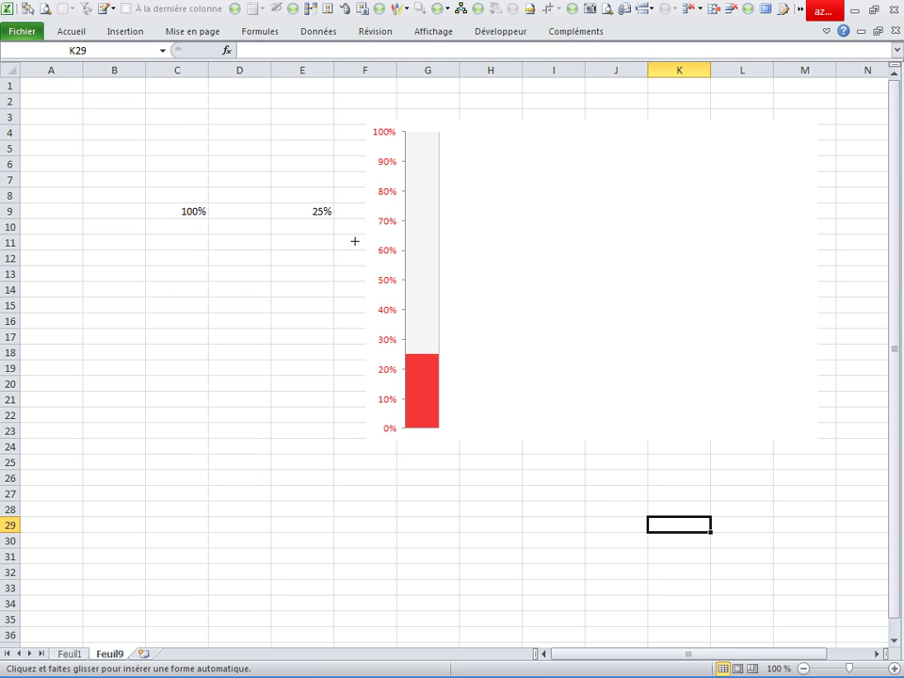
pyautogui.moveTo(401, 428)
pyautogui.mouseDown()
pyautogui.moveTo(479, 508)
pyautogui.moveTo(431, 487)
pyautogui.mouseUp()
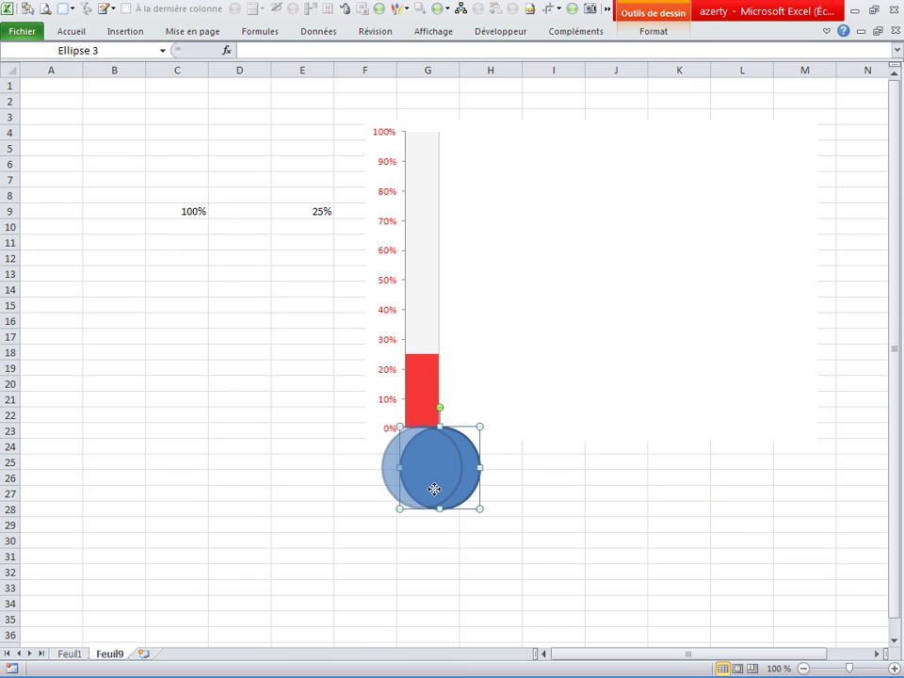
# Position the circle under the thermometer tube and fill it red
pyautogui.moveTo(430, 487); pyautogui.dragTo(435, 490)
pyautogui.rightClick(435, 490)
pyautogui.press('Escape')
pyautogui.rightClick(439, 478)
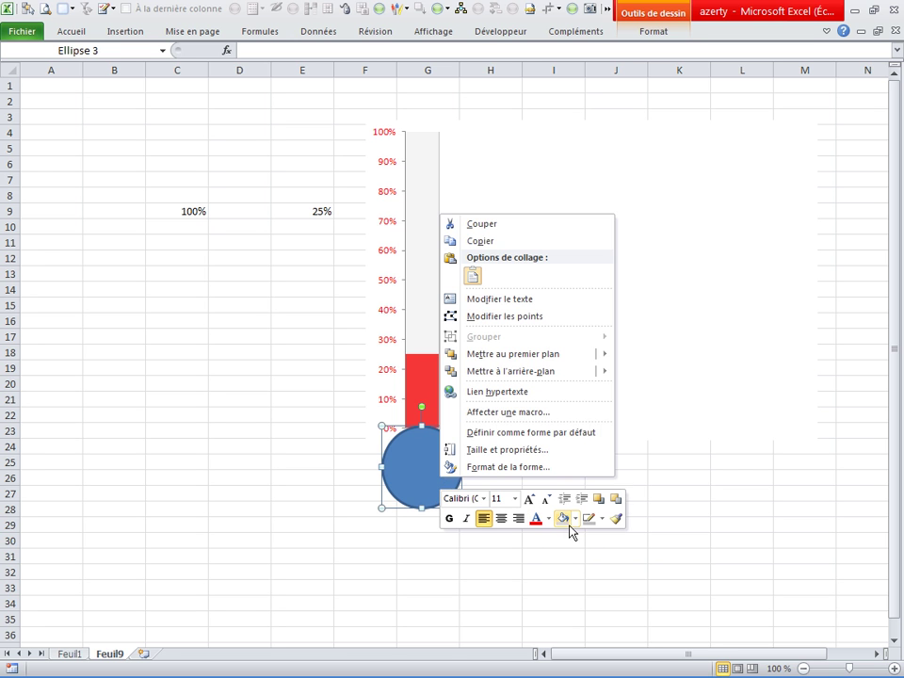
pyautogui.click(575, 519)
pyautogui.click(577, 413)
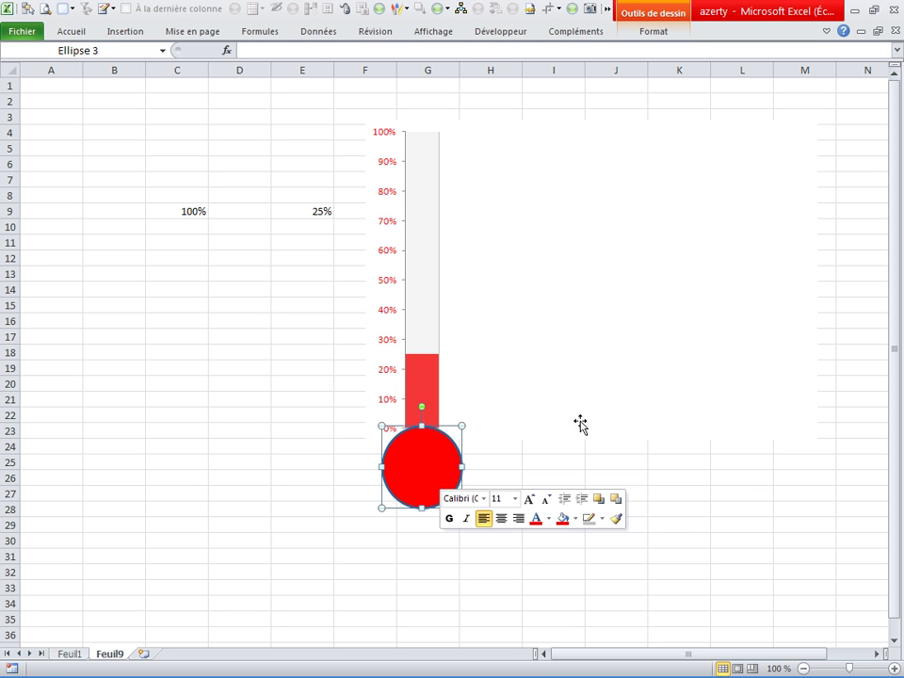
# Set the bulb circle's outline to No Outline
pyautogui.click(601, 519)
pyautogui.click(621, 430)
pyautogui.click(604, 444)
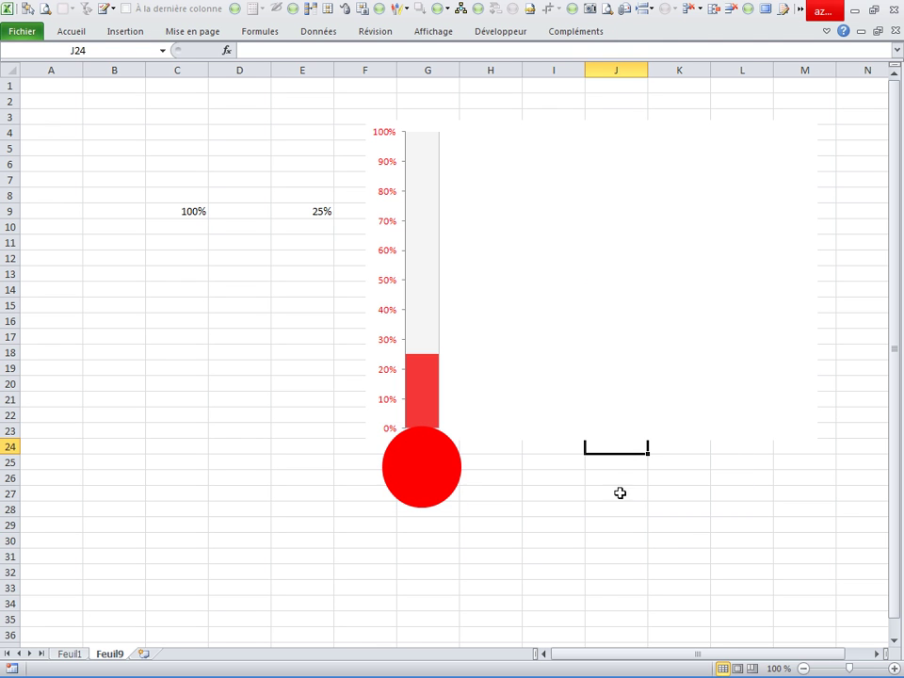
pyautogui.click(452, 467)
# Apply a lighter custom red fill to the bulb from the custom colour picker
pyautogui.rightClick(452, 467)
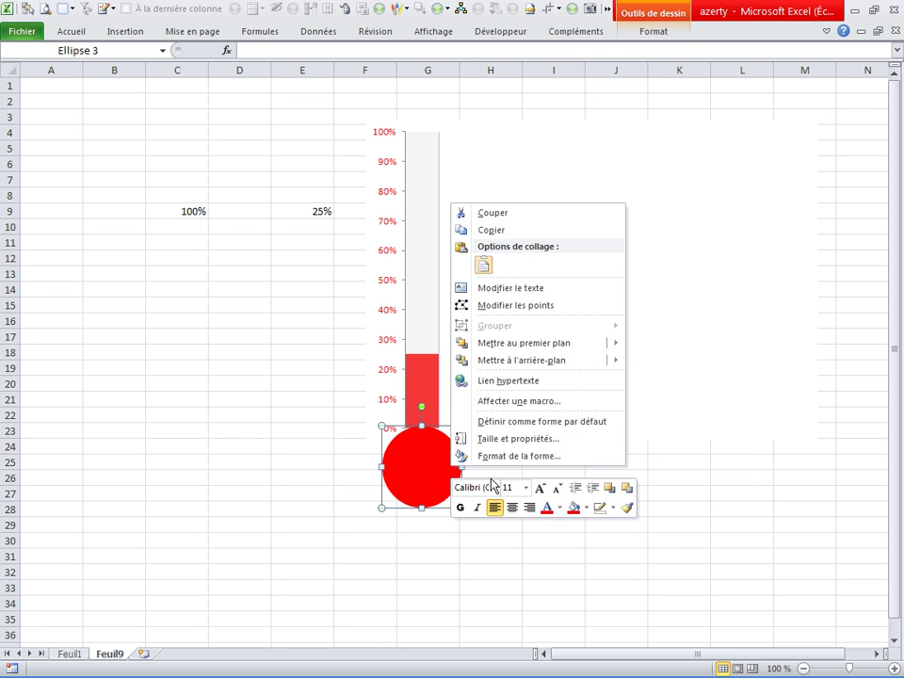
pyautogui.click(586, 508)
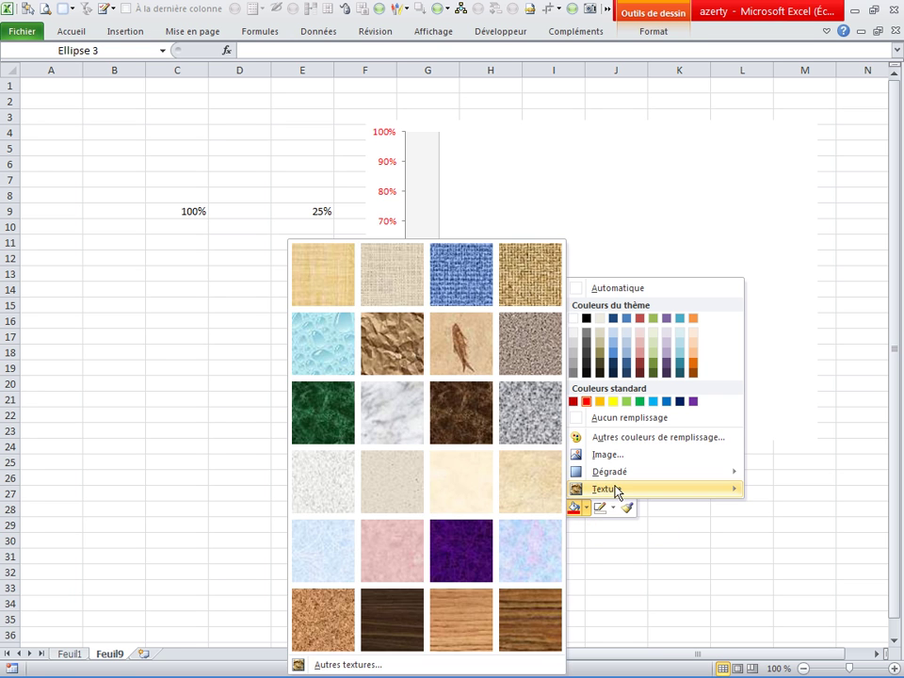
pyautogui.click(627, 439)
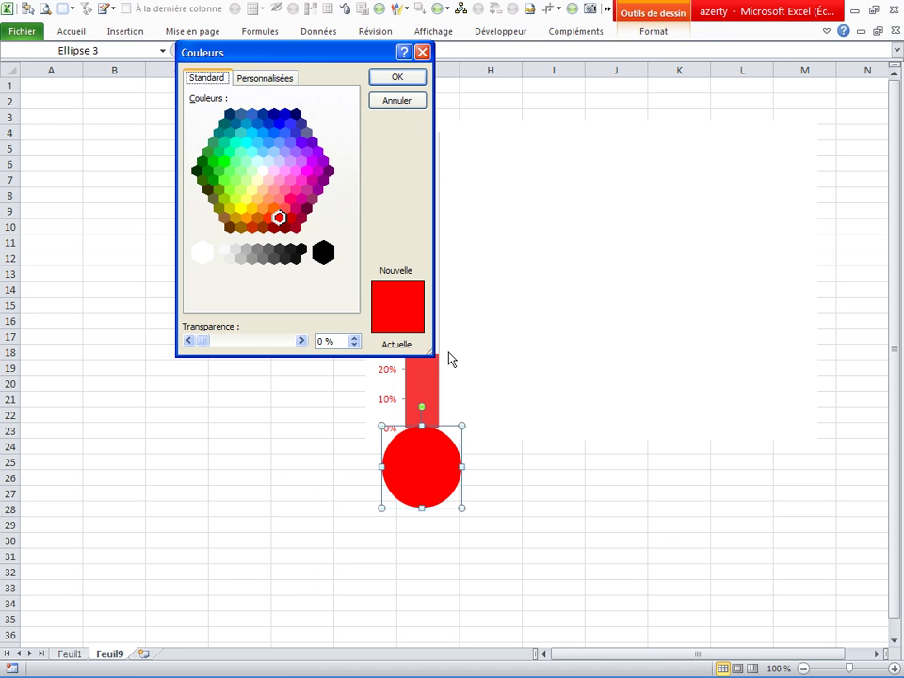
pyautogui.click(270, 78)
pyautogui.moveTo(348, 160); pyautogui.dragTo(349, 155)
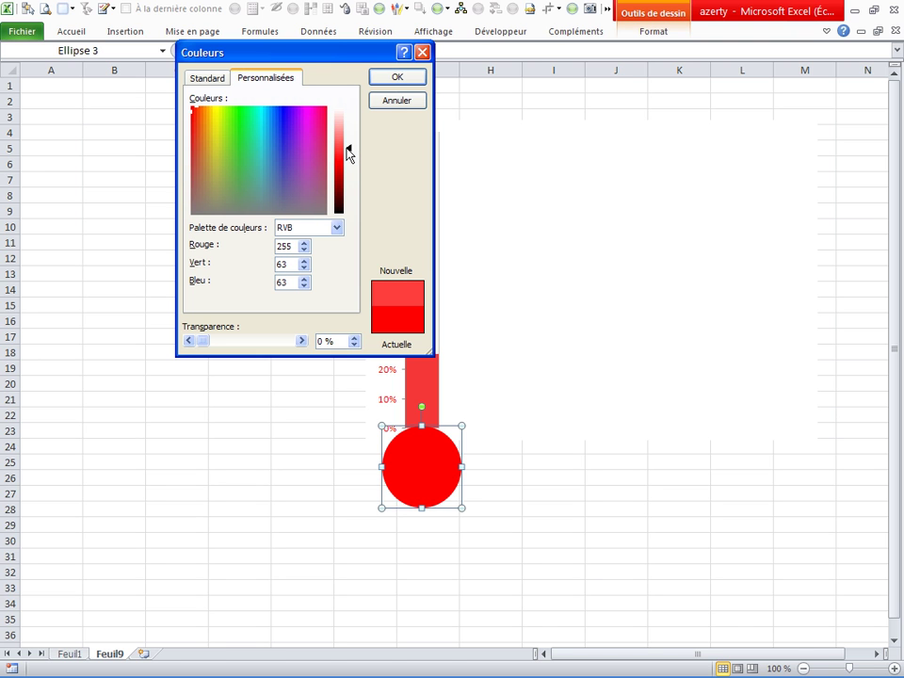
pyautogui.moveTo(348, 153); pyautogui.dragTo(348, 147)
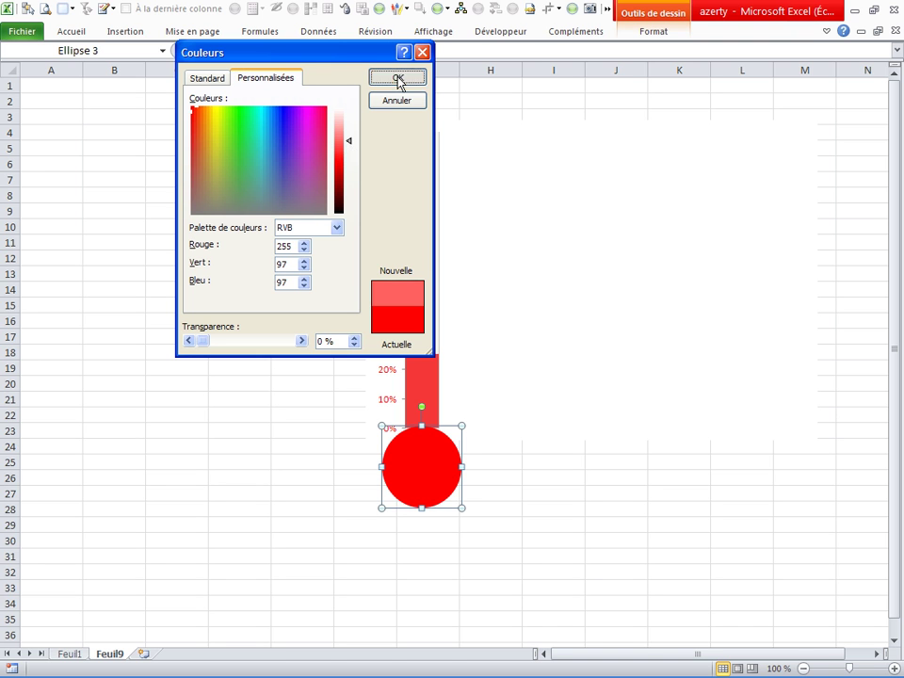
pyautogui.click(396, 76)
pyautogui.click(242, 388)
# Change the bulb's custom fill to a deeper red, RGB 230, 0, 0
pyautogui.click(417, 491)
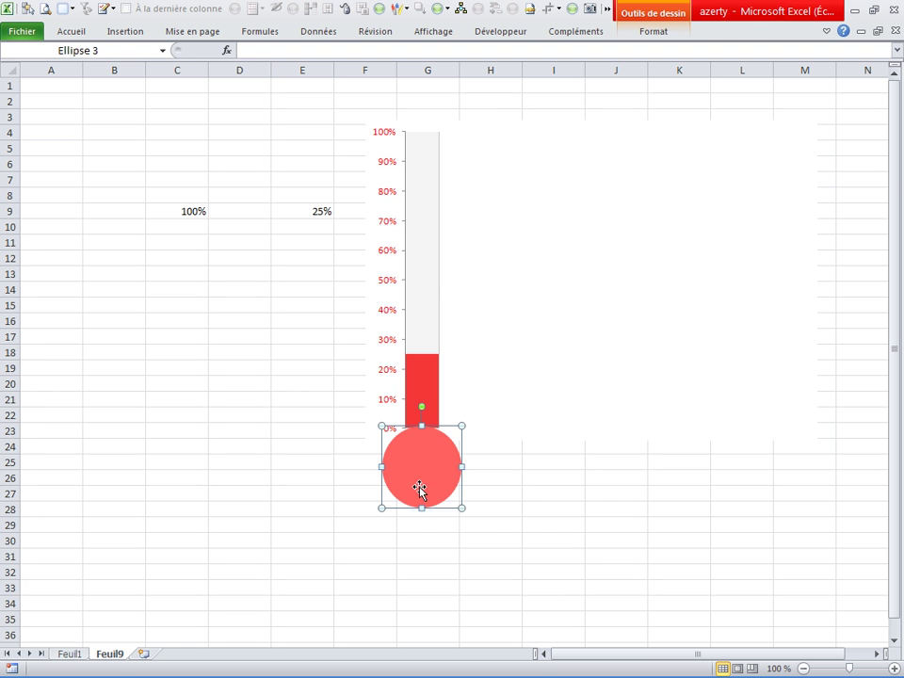
pyautogui.rightClick(417, 491)
pyautogui.click(556, 529)
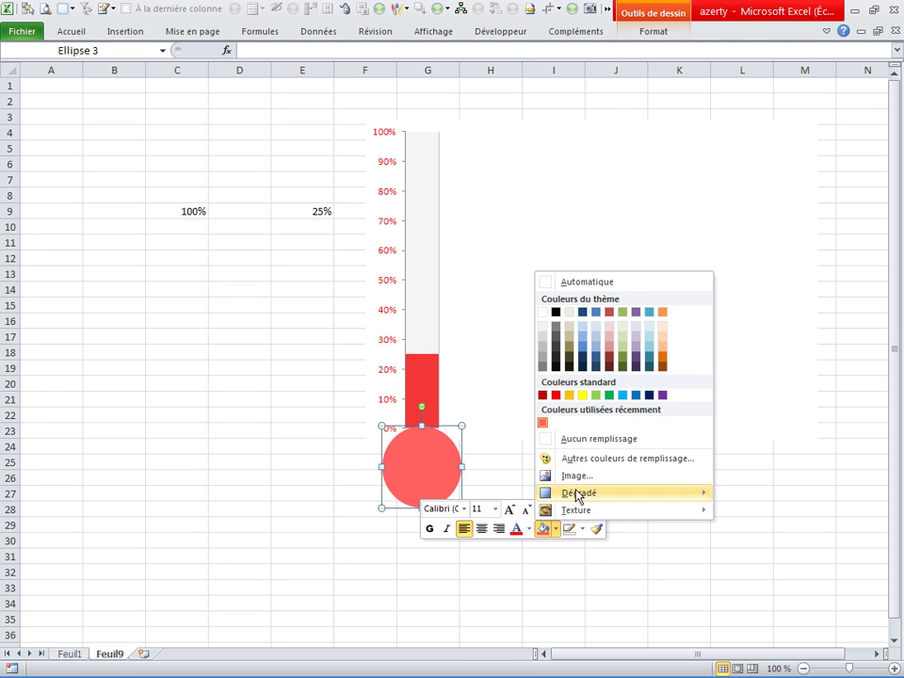
pyautogui.click(594, 459)
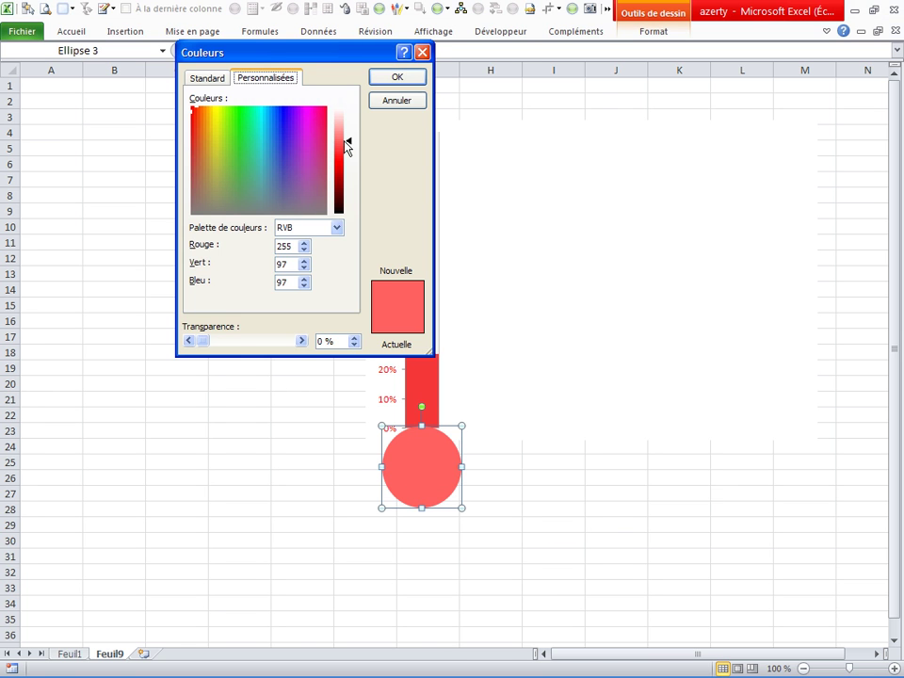
pyautogui.moveTo(344, 142); pyautogui.dragTo(350, 166)
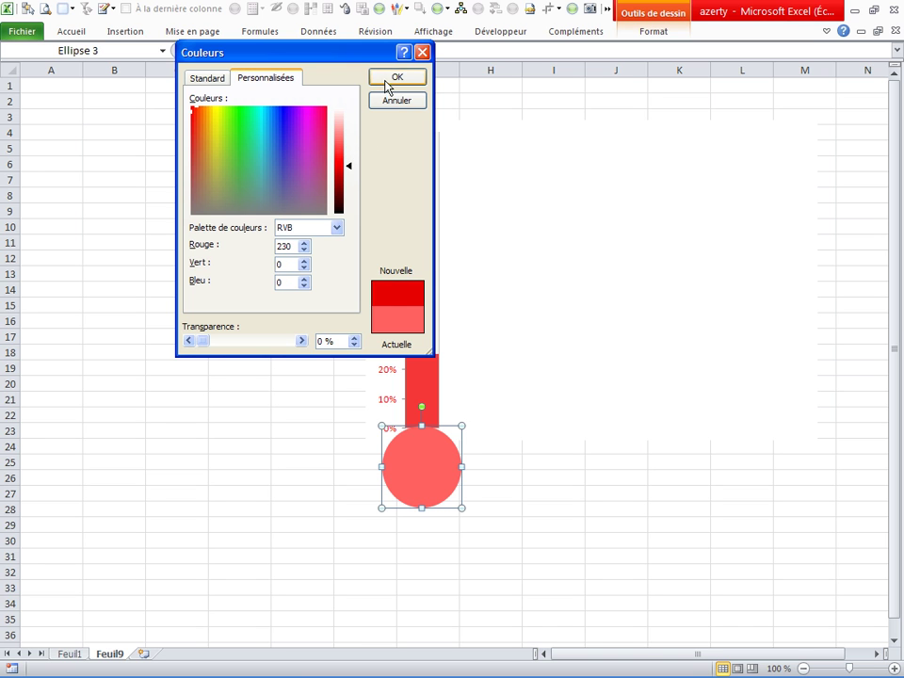
pyautogui.click(386, 79)
pyautogui.click(539, 527)
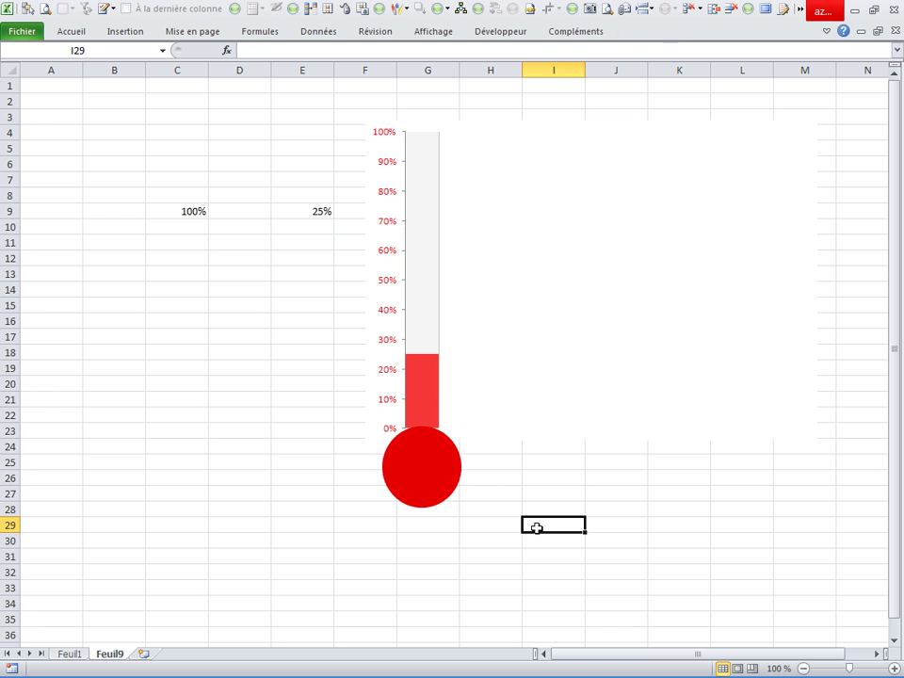
# Draw a small red-filled rectangle joining the tube's base and the bulb, then select E9
pyautogui.click(126, 31)
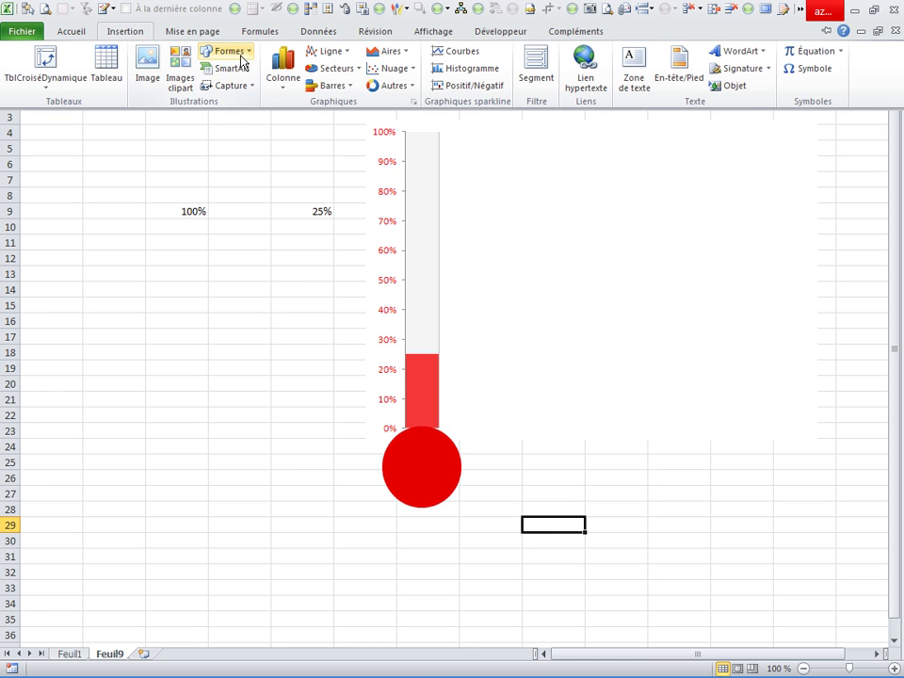
pyautogui.click(250, 52)
pyautogui.click(190, 81)
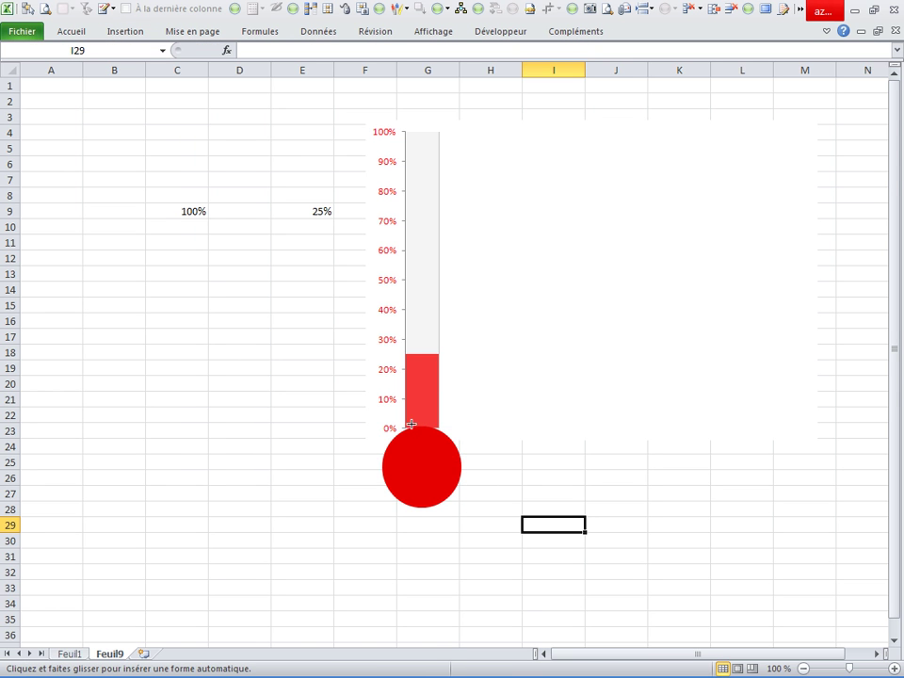
pyautogui.moveTo(412, 431); pyautogui.dragTo(440, 448)
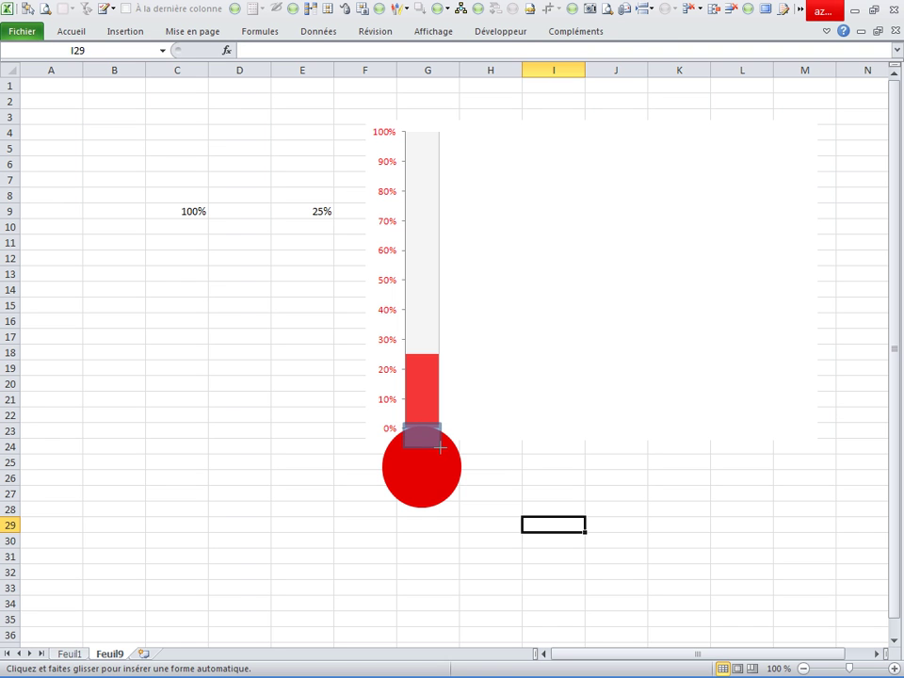
pyautogui.rightClick(421, 442)
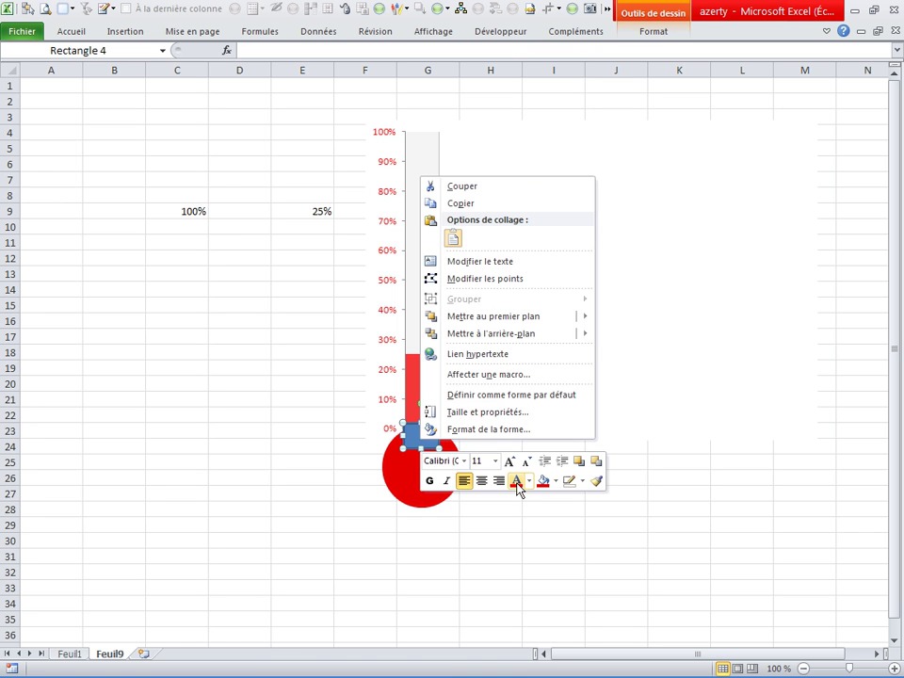
pyautogui.click(541, 481)
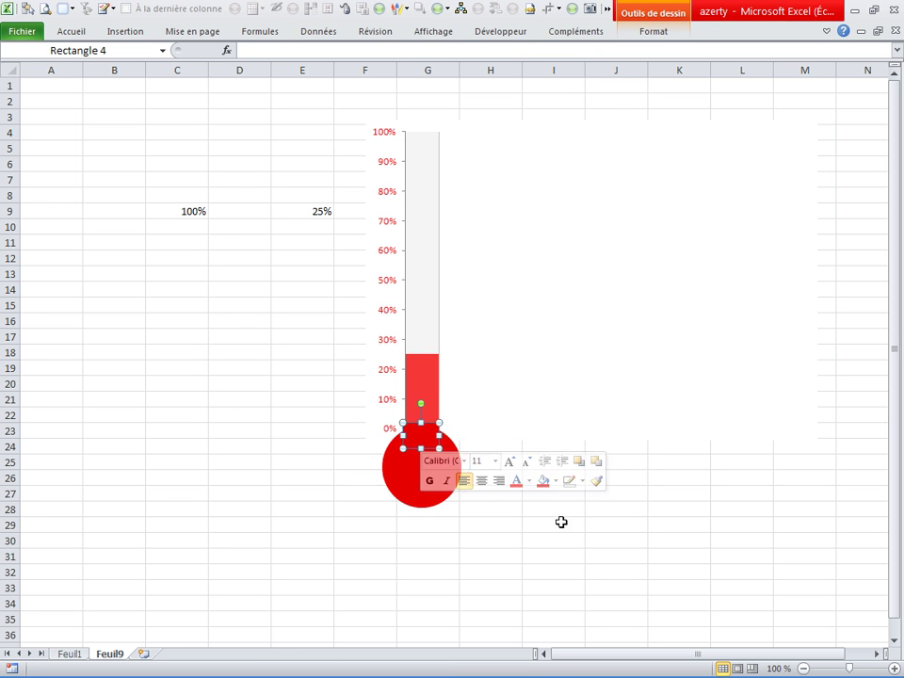
pyautogui.click(563, 524)
pyautogui.click(325, 415)
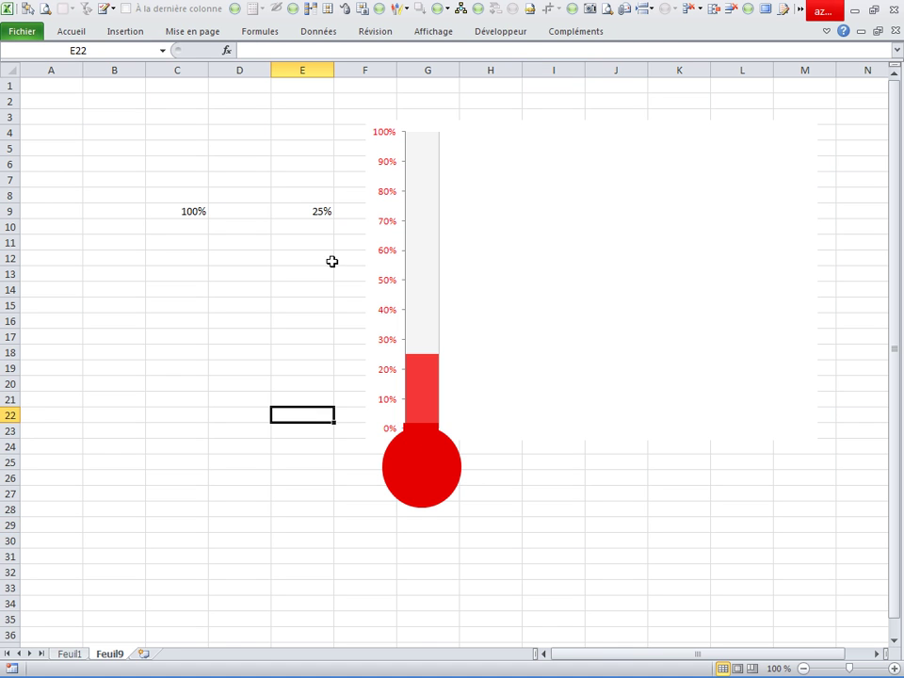
pyautogui.click(307, 210)
# Enter 0%, 20%, 100% and finally 60% in E9 to watch the thermometer fill update
pyautogui.write('0')
pyautogui.press('Return')
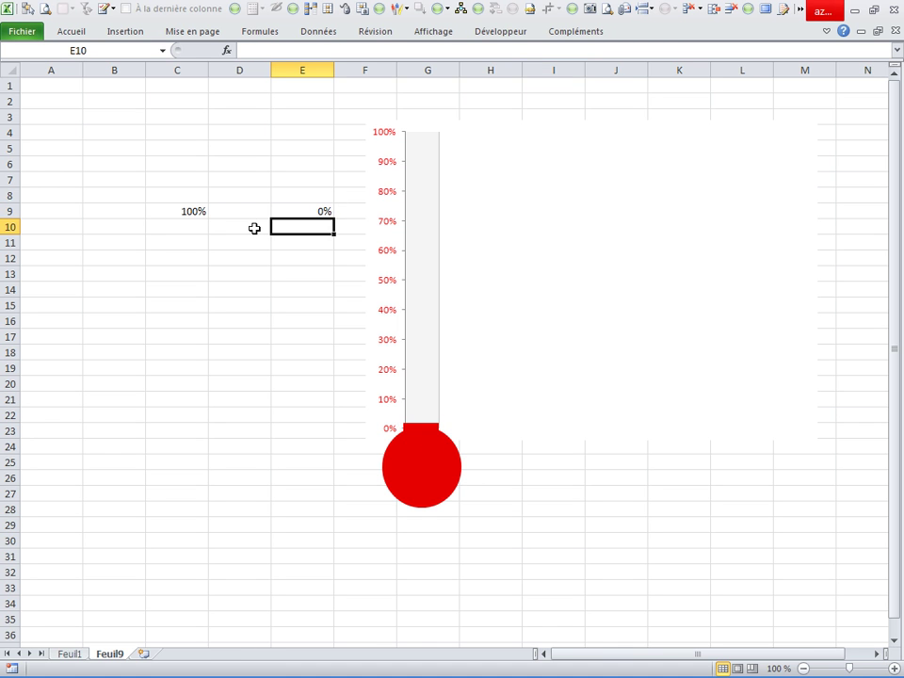
pyautogui.click(295, 209)
pyautogui.write('20')
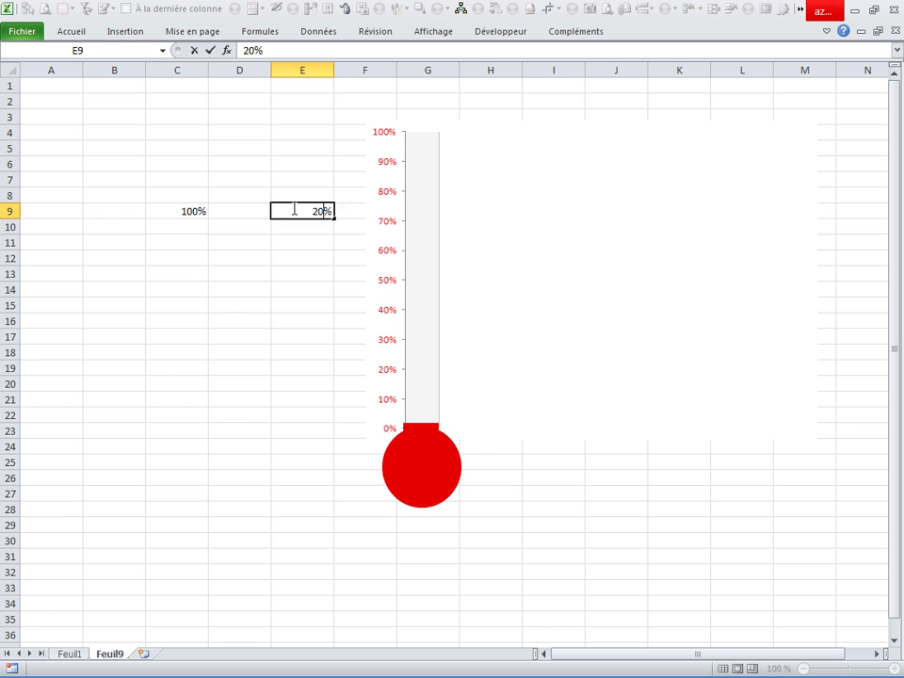
pyautogui.press('Return')
pyautogui.click(294, 210)
pyautogui.write('10')
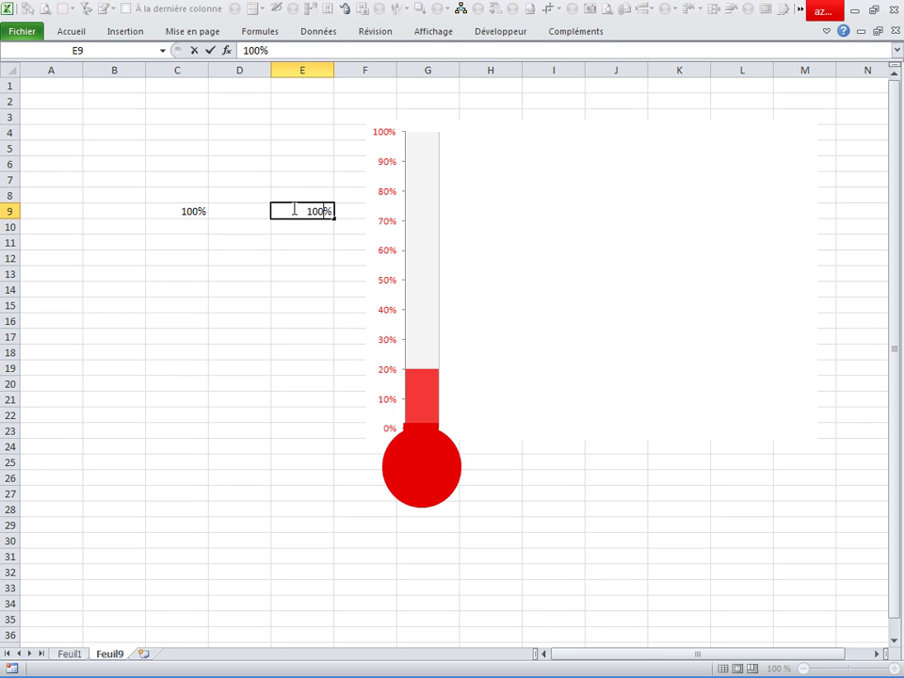
pyautogui.write('0')
pyautogui.press('Return')
pyautogui.click(295, 210)
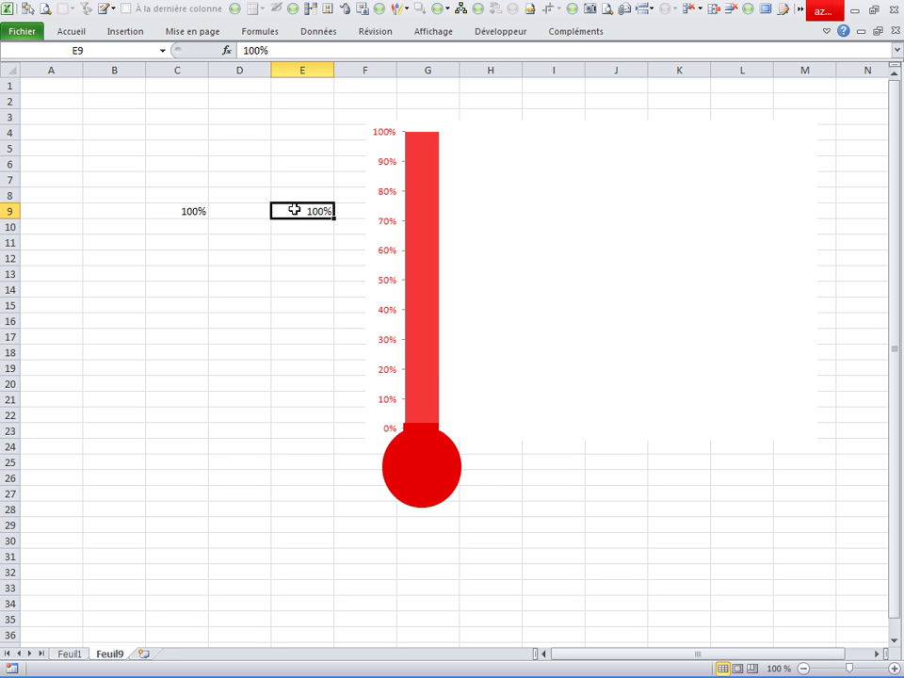
pyautogui.write('60')
pyautogui.press('Return')
pyautogui.click(202, 365)
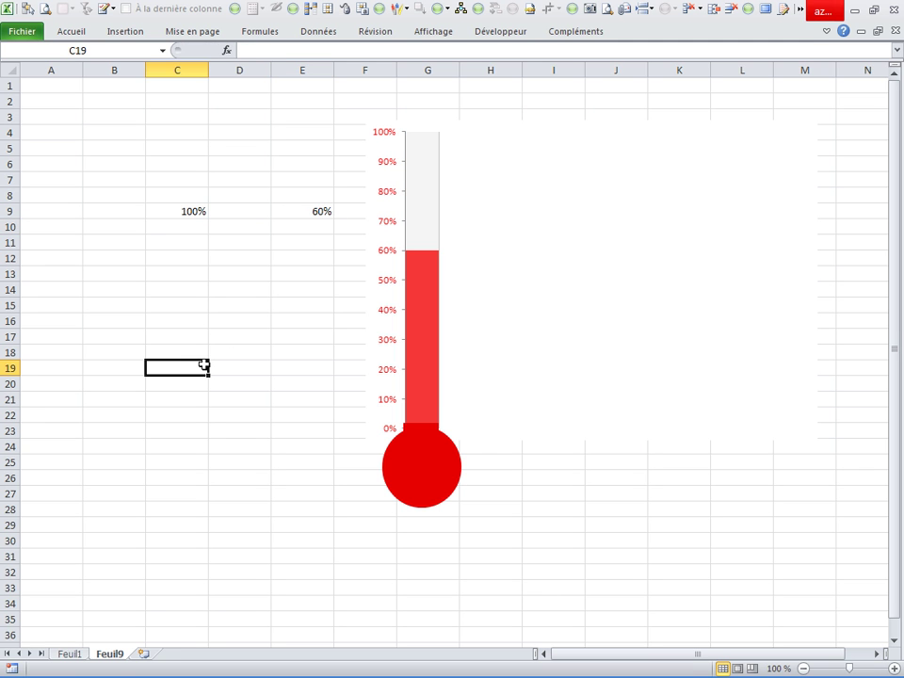
pyautogui.click(202, 32)
# Hide the worksheet gridlines
pyautogui.click(619, 70)
pyautogui.click(156, 357)
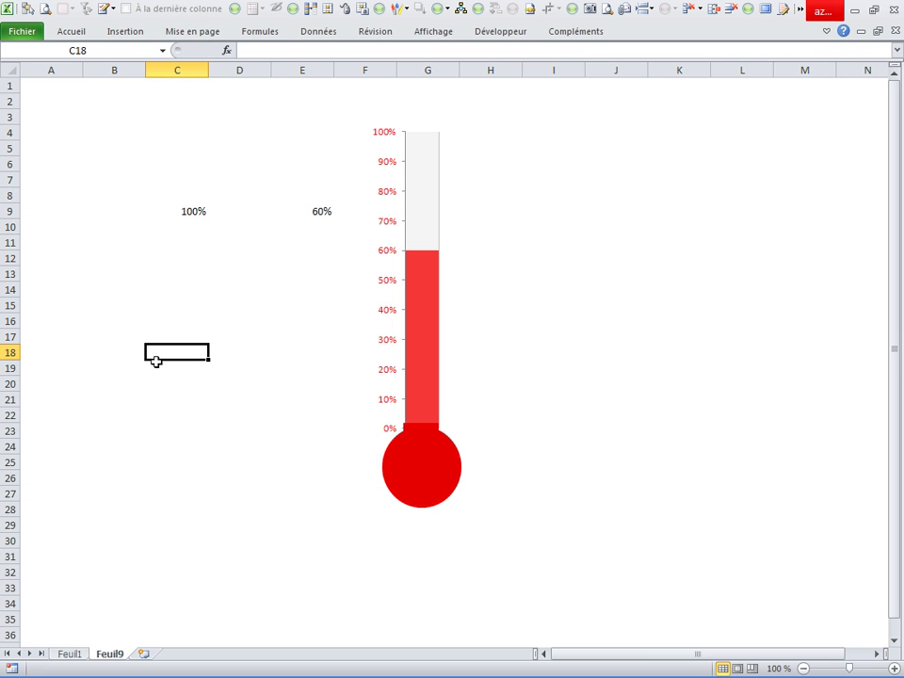
pyautogui.keyDown('ctrl'); pyautogui.scroll(2, 164, 397); pyautogui.keyUp('ctrl')
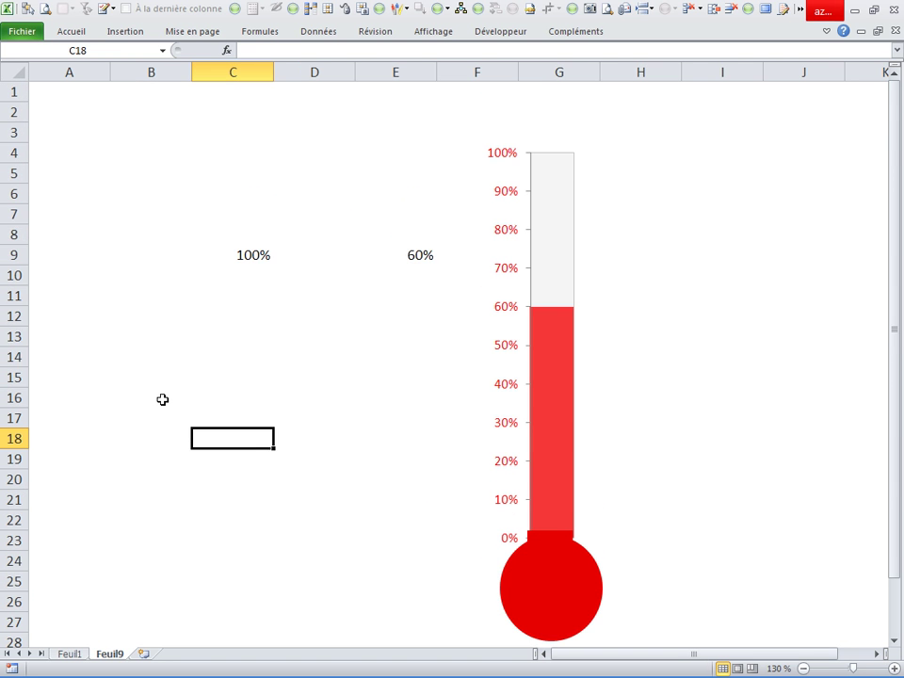
# Type the author's name in C14 and enter the date 31/12/2014 in B17
pyautogui.click(225, 359)
pyautogui.write('SIHA')
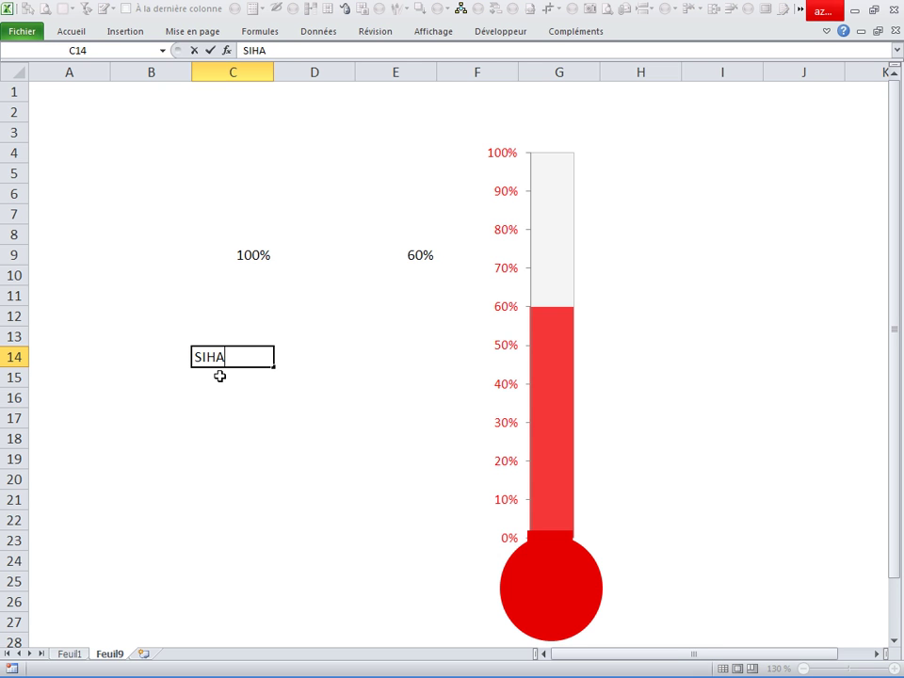
pyautogui.write('MID')
pyautogui.click(185, 416)
pyautogui.write('31/1')
pyautogui.write('2/201')
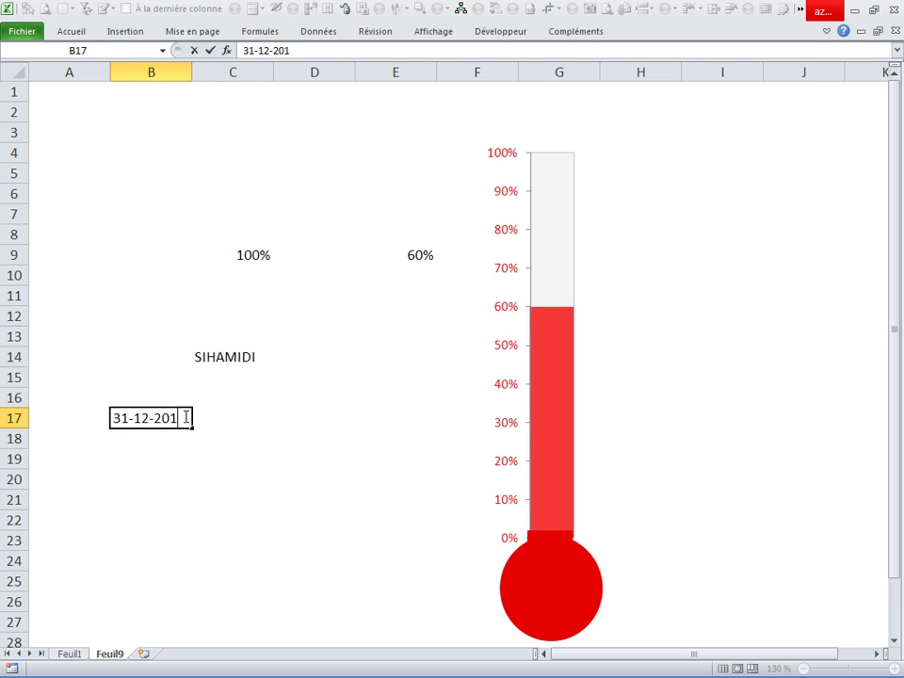